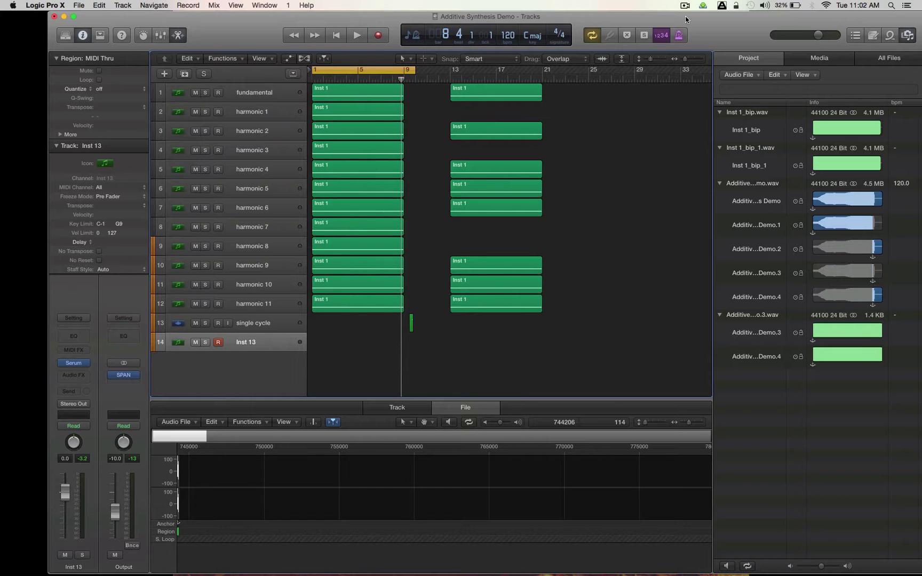
Open Inst 13's Serum, show oscillator A's wavetable editor, and move the window right to uncover the tracks.
click(74, 364)
click(437, 185)
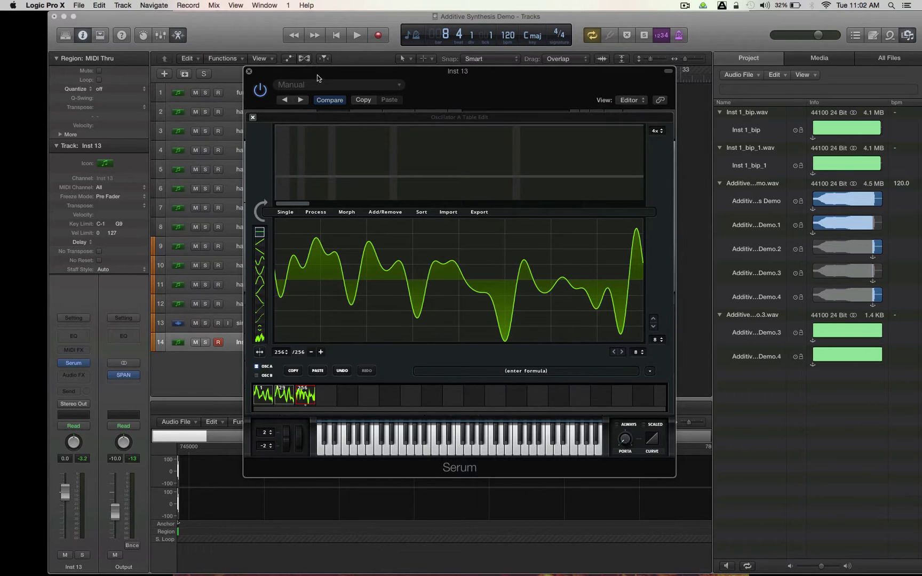
drag(317, 74, 484, 82)
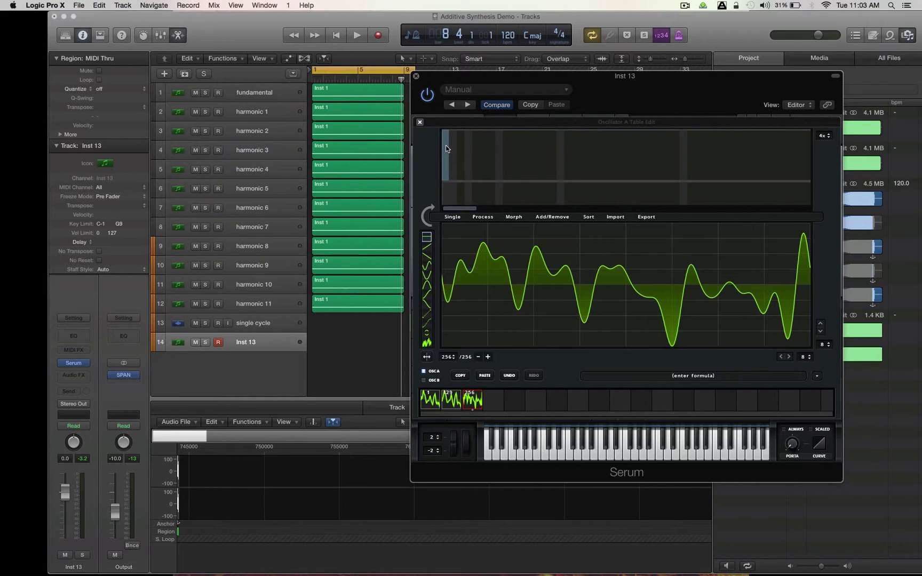
Load Analog > Basic Shapes into oscillator B at WT position 4 and show its harmonic bins.
click(420, 122)
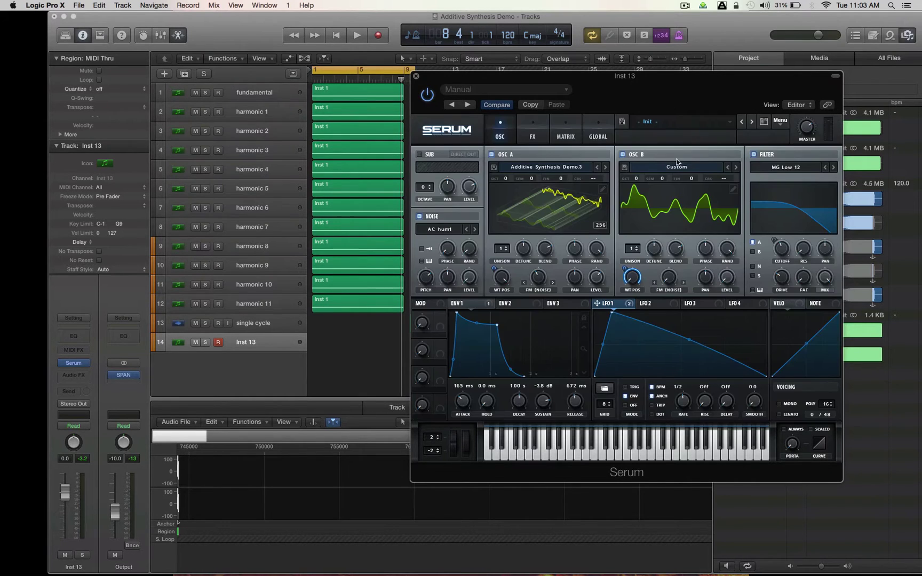
click(692, 168)
mouse_move(681, 178)
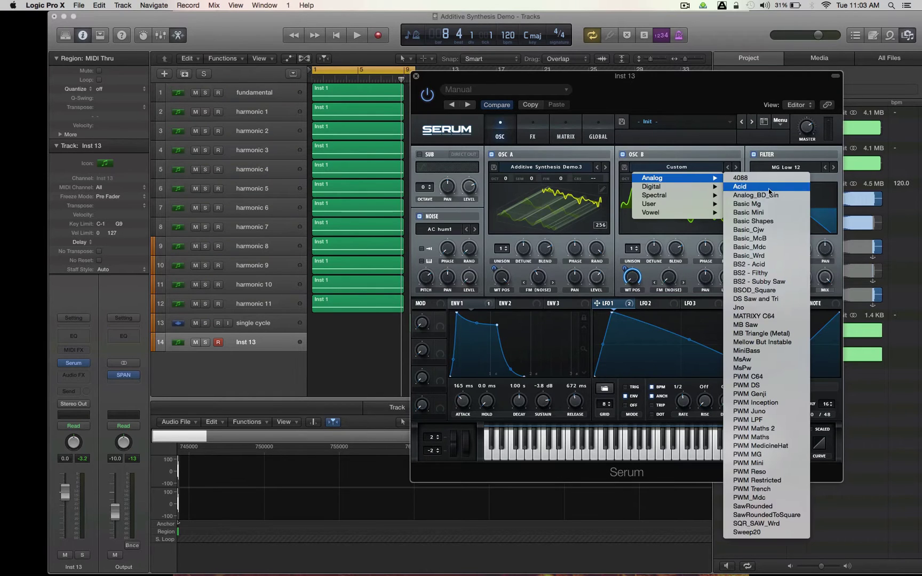
click(765, 230)
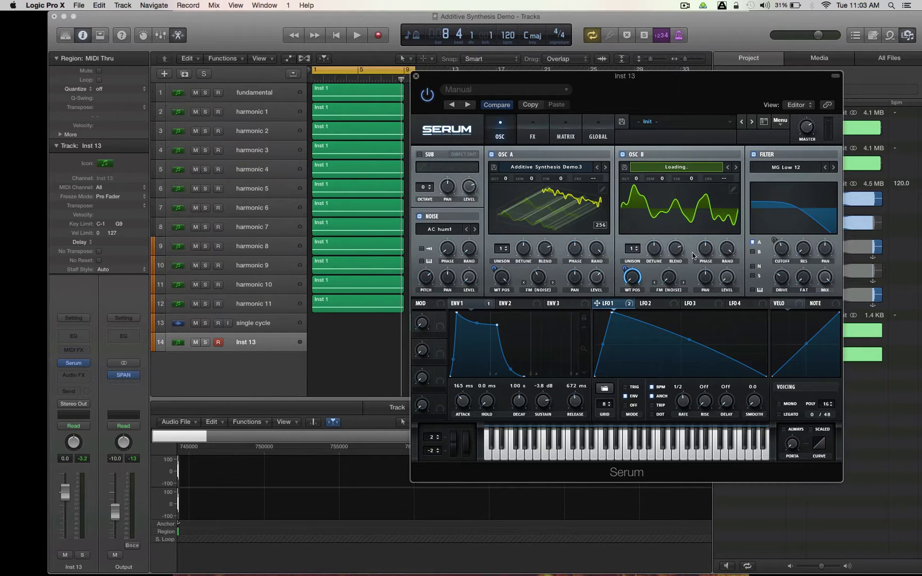
drag(631, 277, 640, 235)
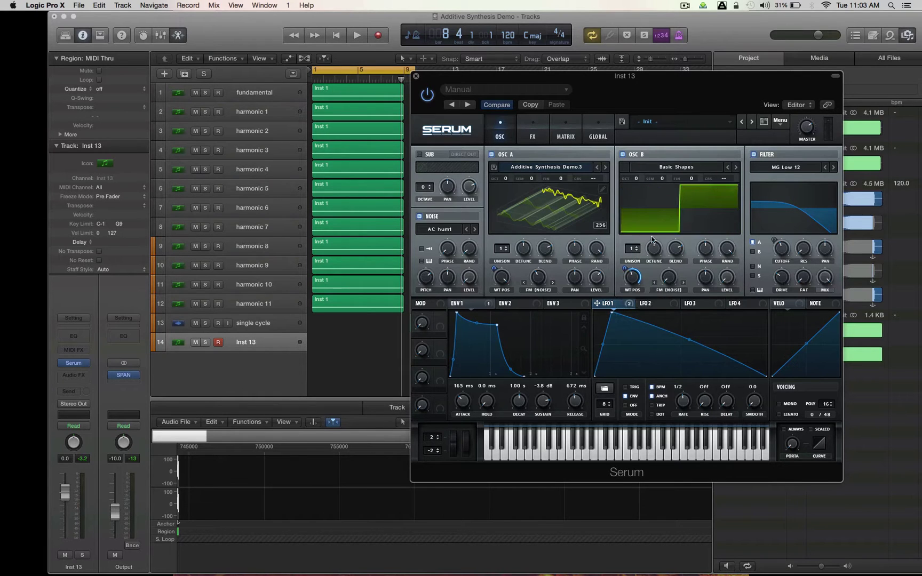
click(734, 188)
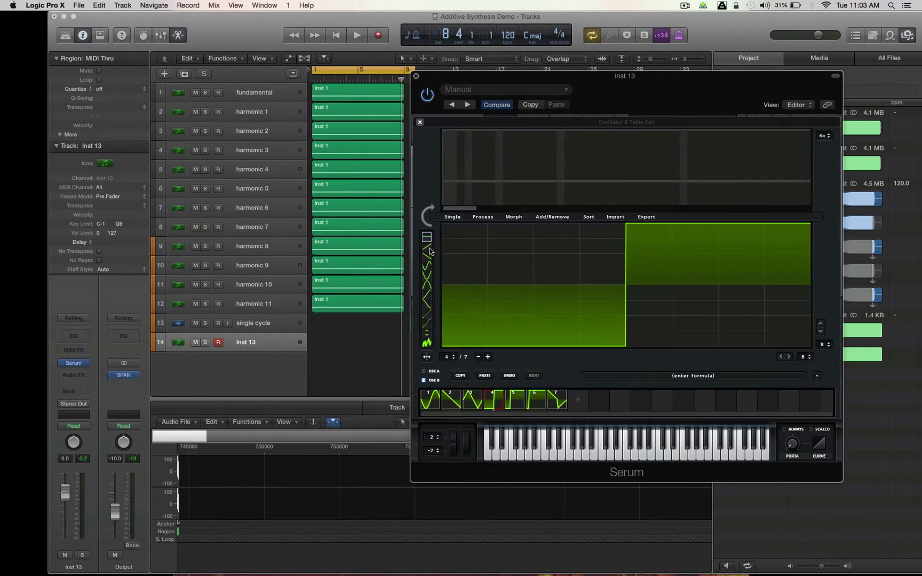
click(427, 215)
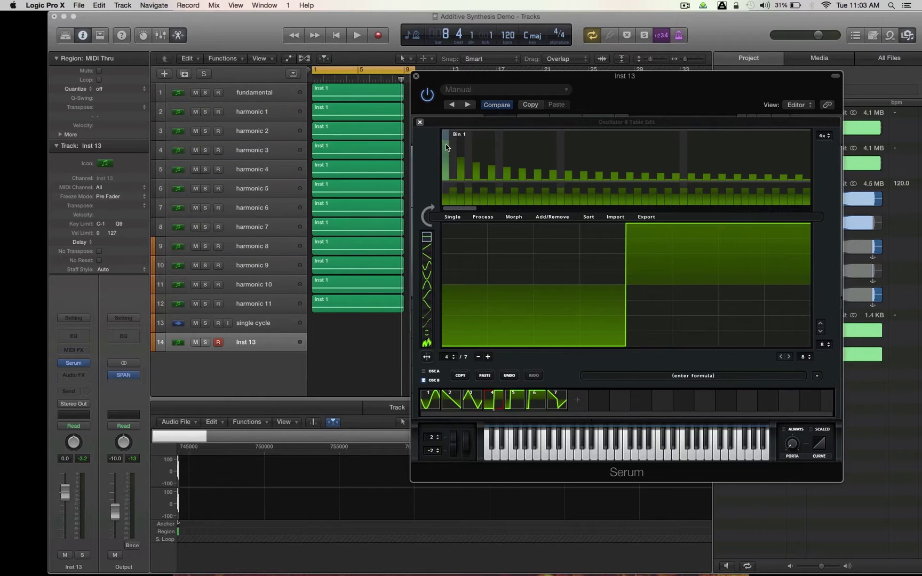
Zero every harmonic magnitude in oscillator B's square-wave spectrum.
drag(446, 181, 809, 180)
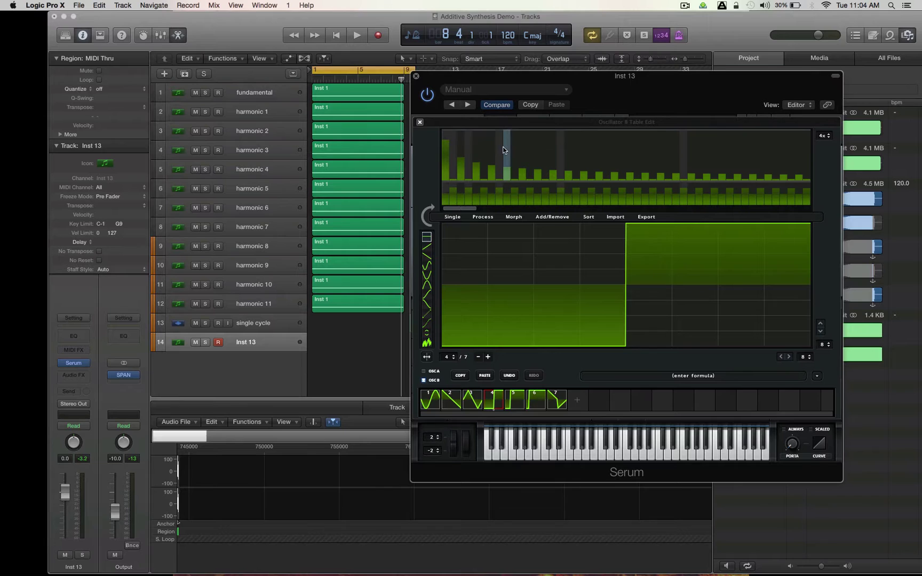
Close oscillator B's editor and Inst 13's Serum, then solo the fundamental through harmonic 11 tracks.
click(420, 122)
click(416, 75)
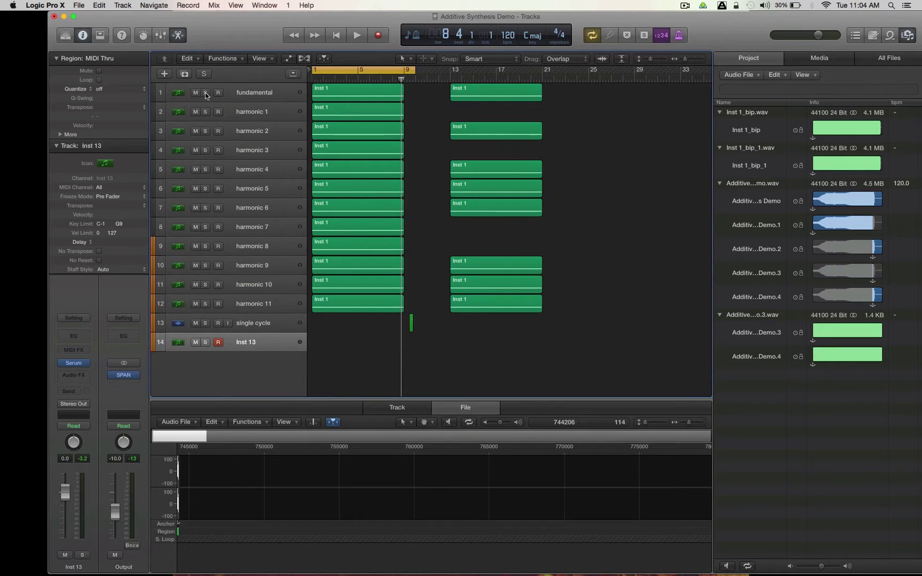
drag(207, 95, 206, 303)
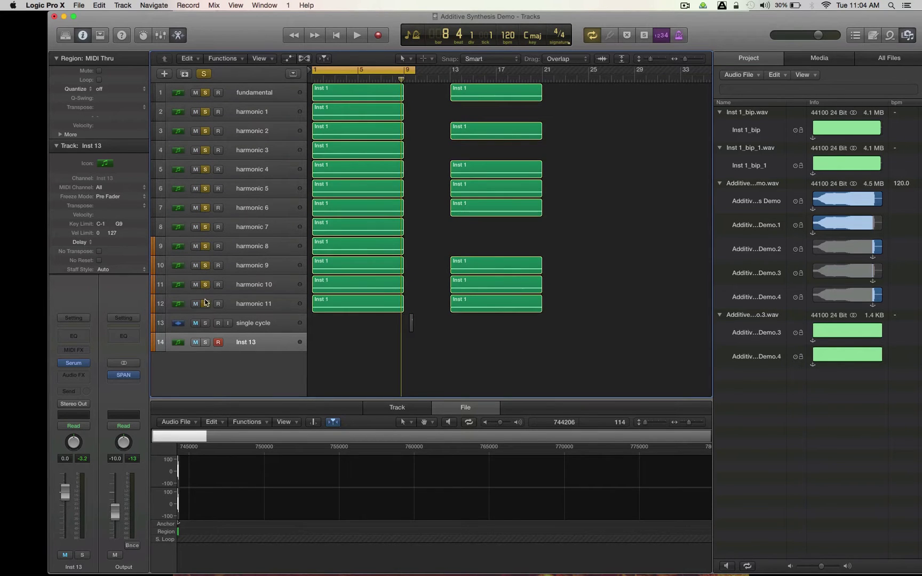
Step through the fundamental and harmonic 1–5 tracks, ending back on the fundamental track.
click(253, 95)
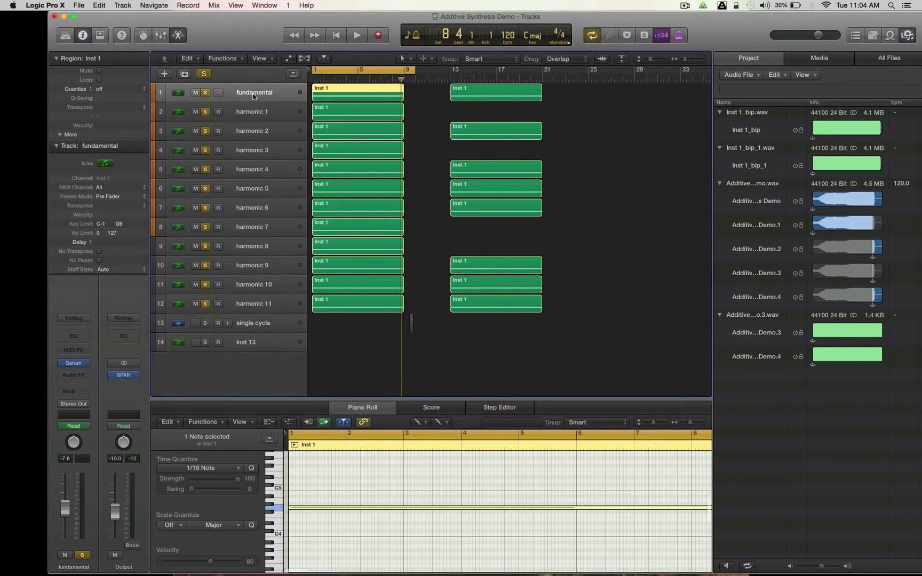
click(254, 114)
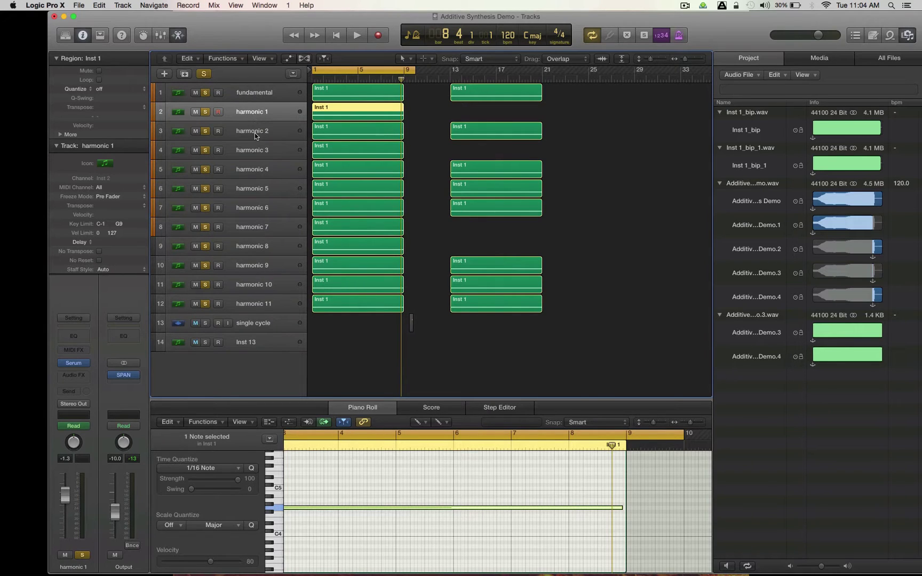
click(255, 132)
click(254, 150)
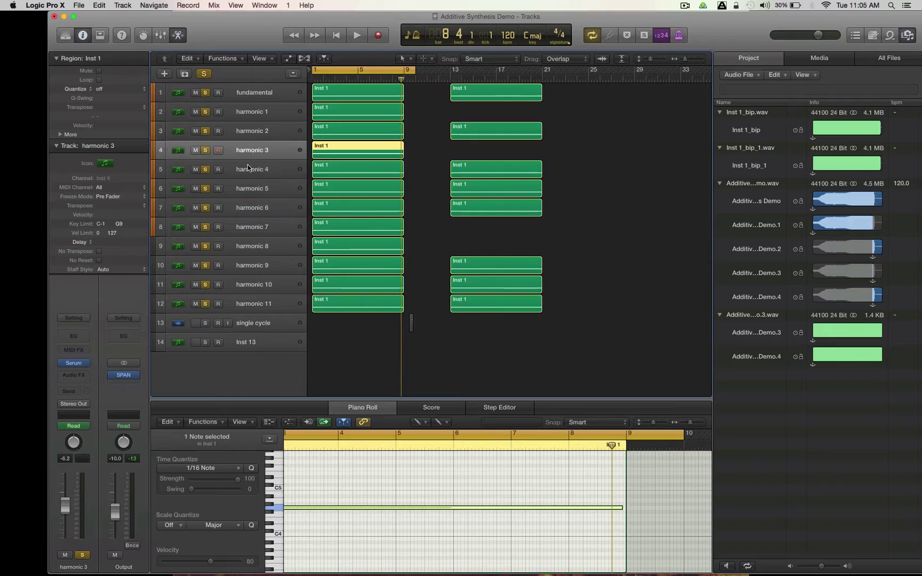
click(249, 170)
click(246, 187)
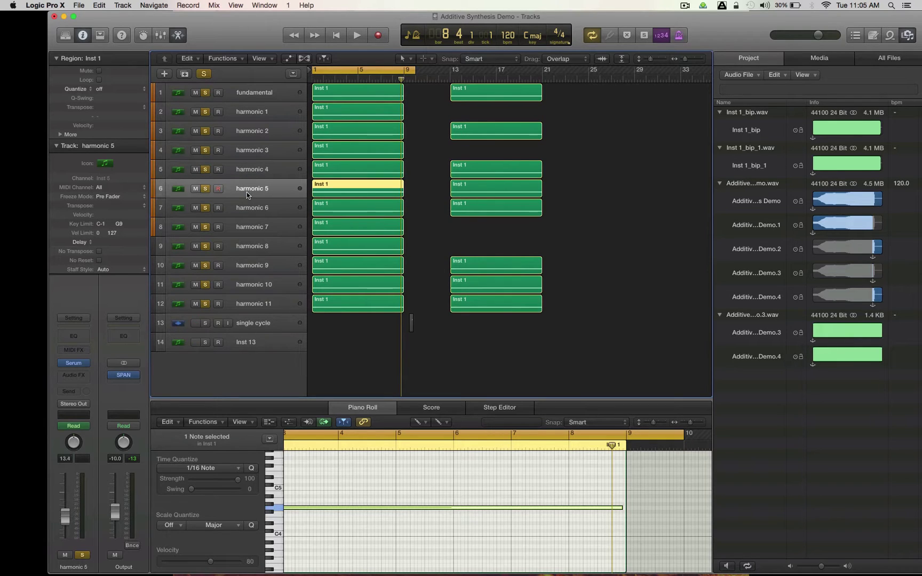
click(260, 91)
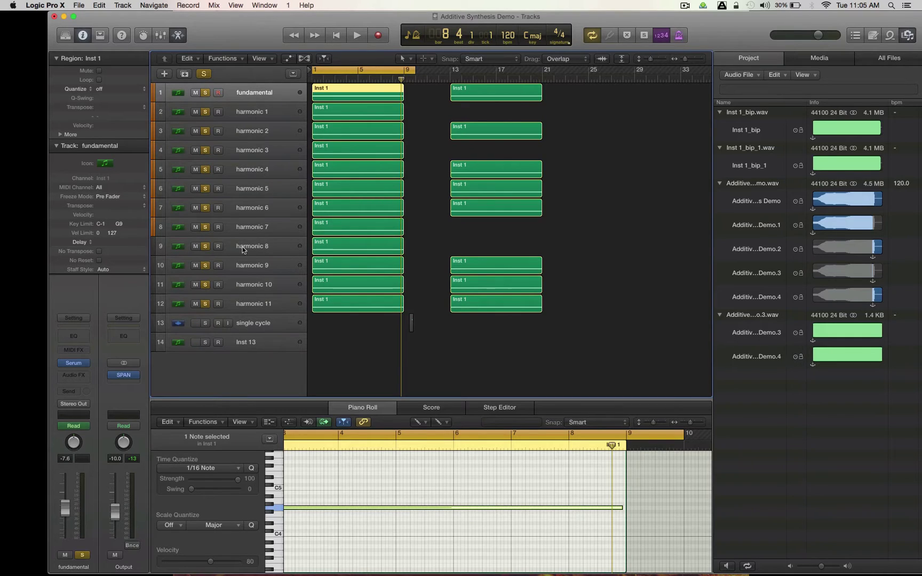
Open the fundamental track's Serum, load the HarmonicSeries wavetable into oscillator A, and check its octave.
click(73, 363)
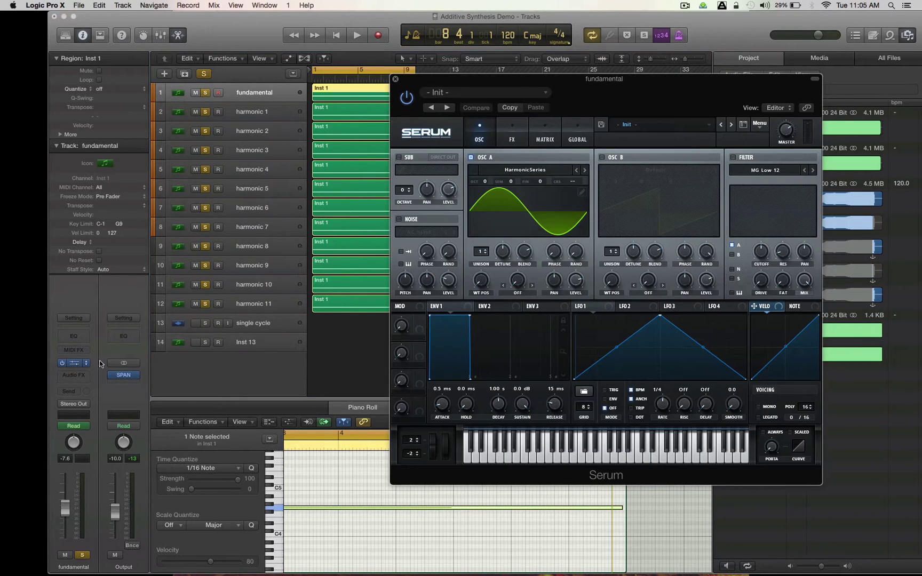
click(536, 172)
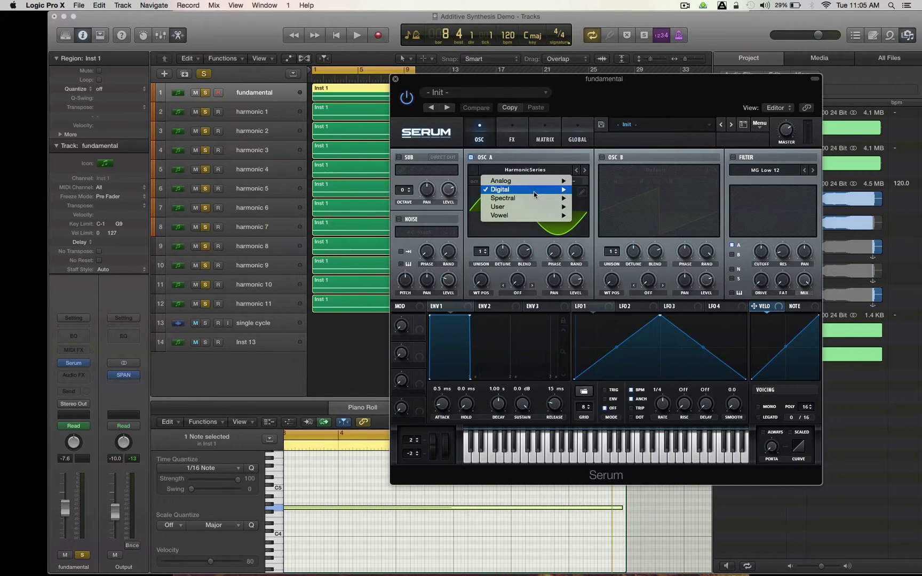
mouse_move(536, 190)
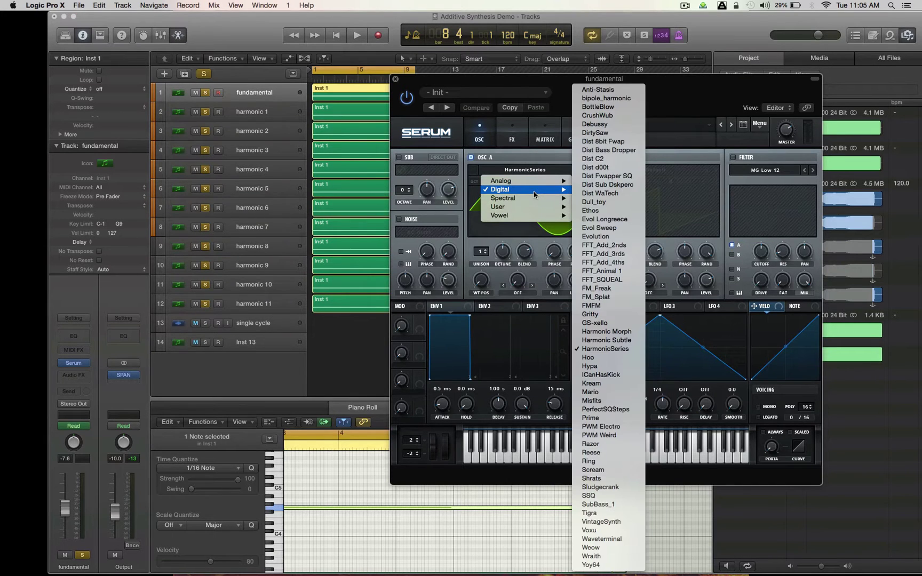
click(619, 350)
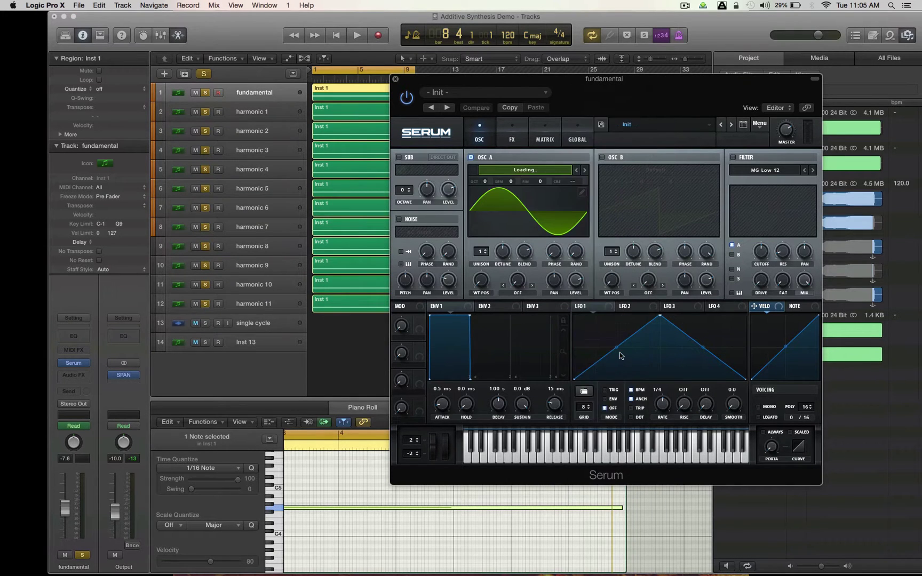
click(485, 179)
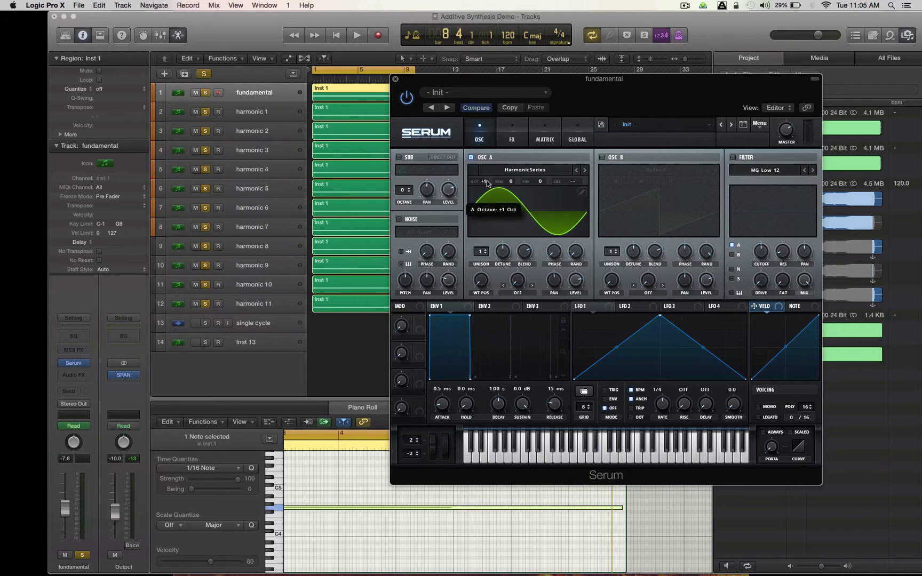
Sweep oscillator A through the harmonic frames, return it to the fundamental sine, and close Serum.
mouse_move(487, 282)
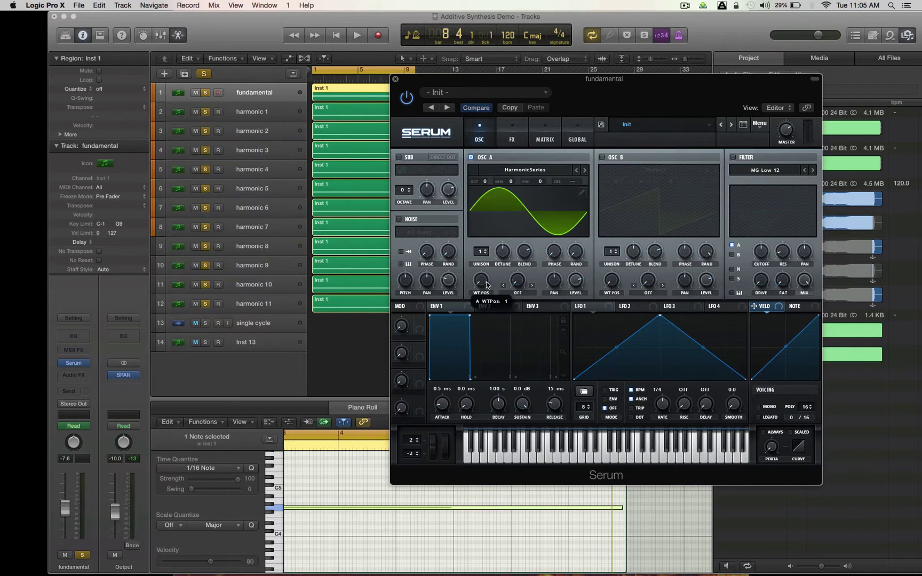
scroll(487, 282, up, 1)
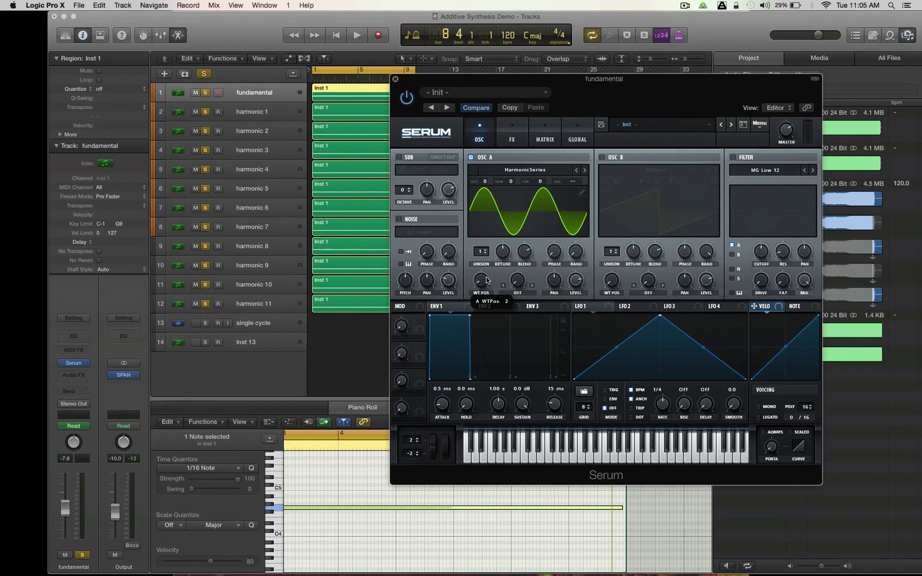
drag(487, 280, 480, 160)
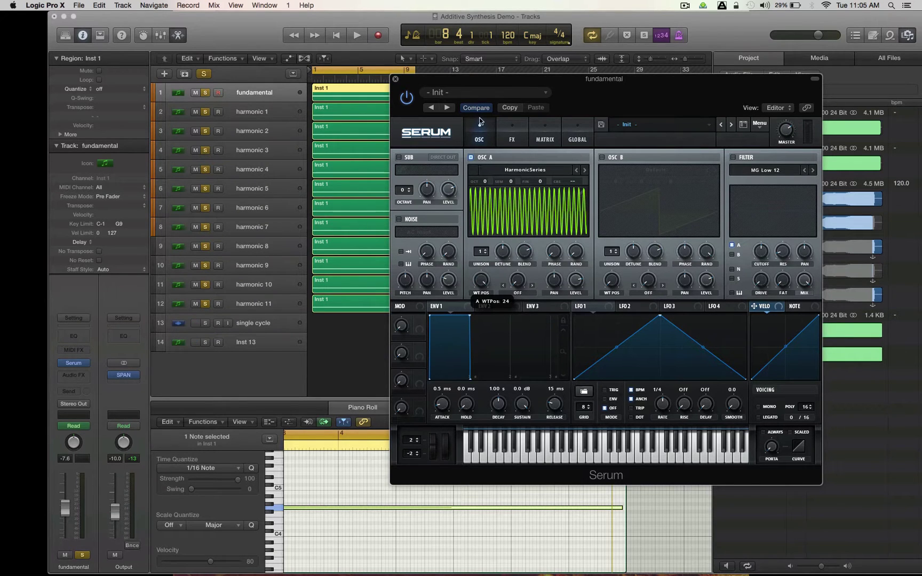
drag(479, 118, 451, 391)
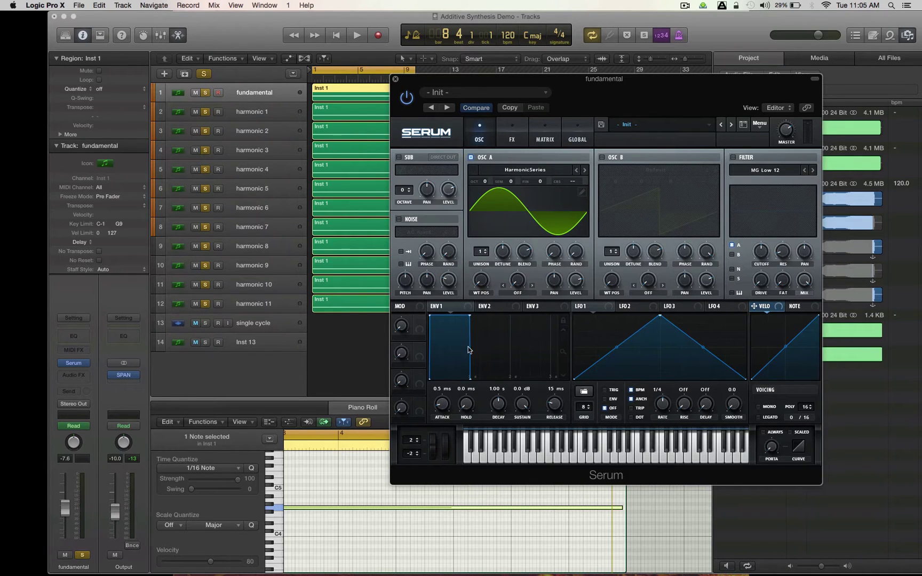
mouse_move(483, 284)
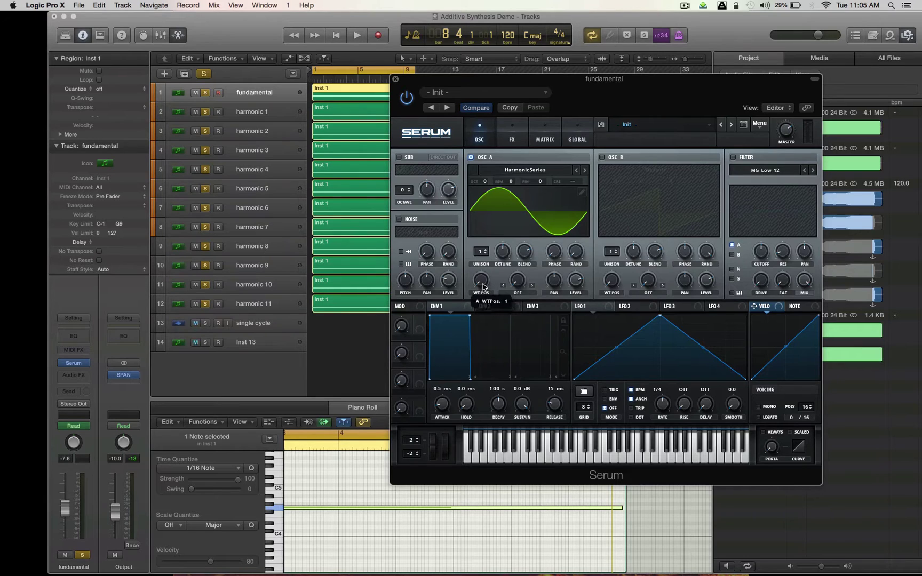
drag(483, 285, 483, 278)
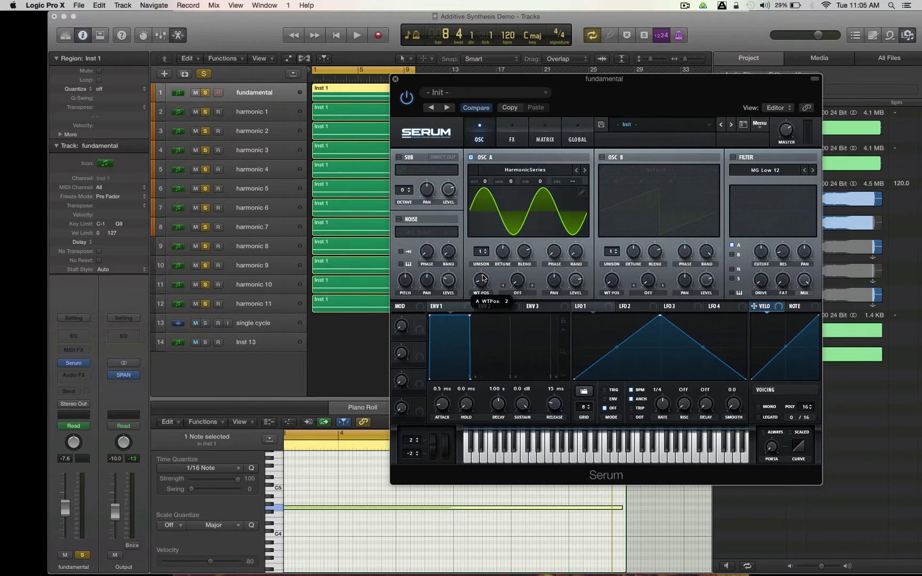
mouse_move(483, 278)
mouse_down()
mouse_move(483, 270)
mouse_move(481, 294)
mouse_up()
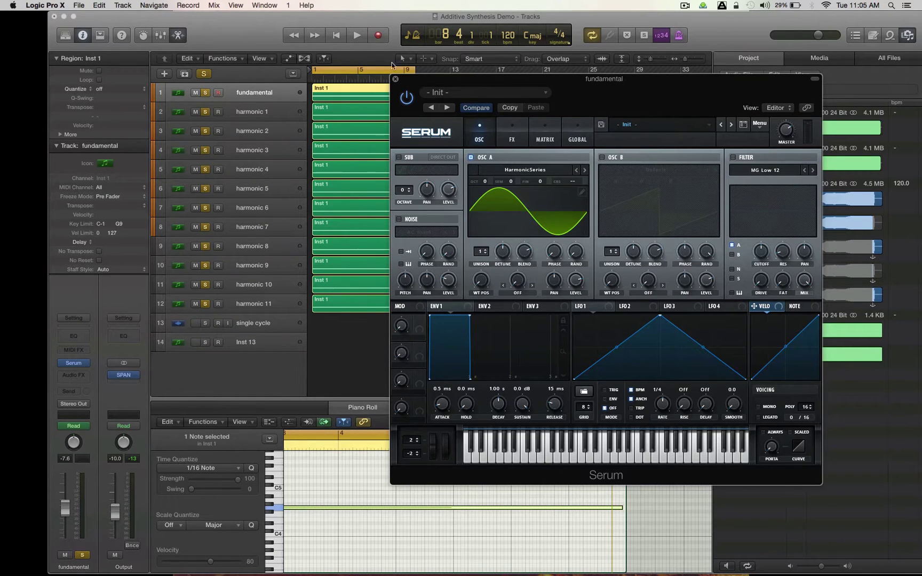
click(395, 79)
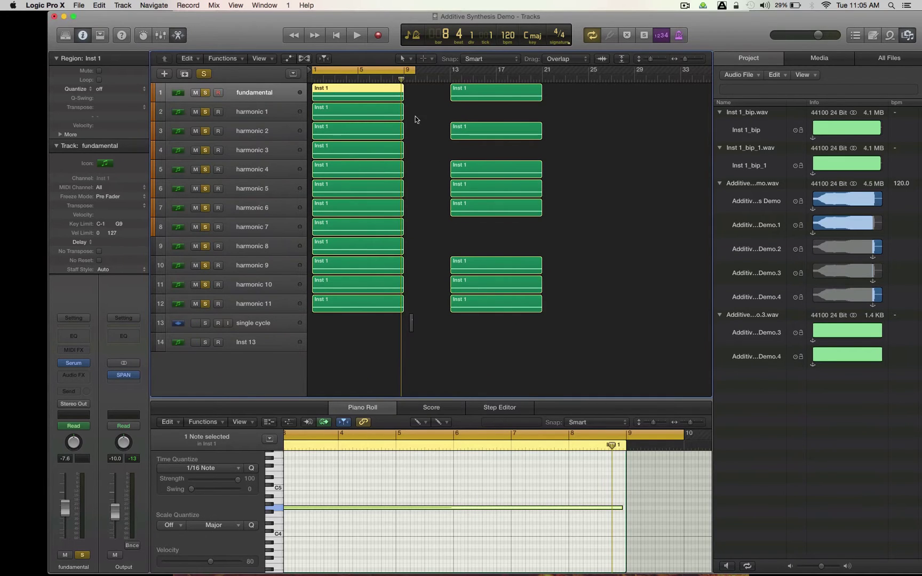
Show volume automation on all tracks, scroll through them, set the playhead to bar 6, and hide automation.
click(427, 159)
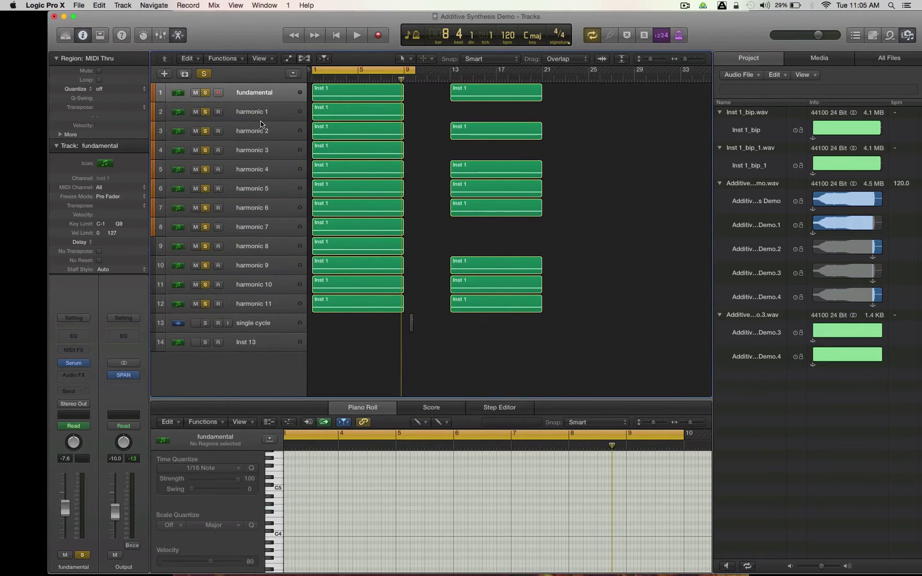
key(a)
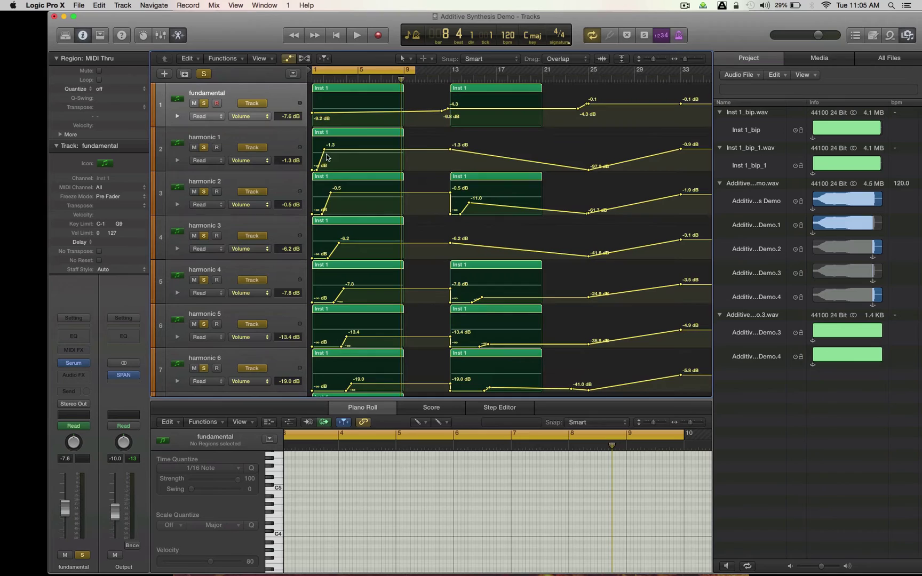
scroll(331, 214, down, 8)
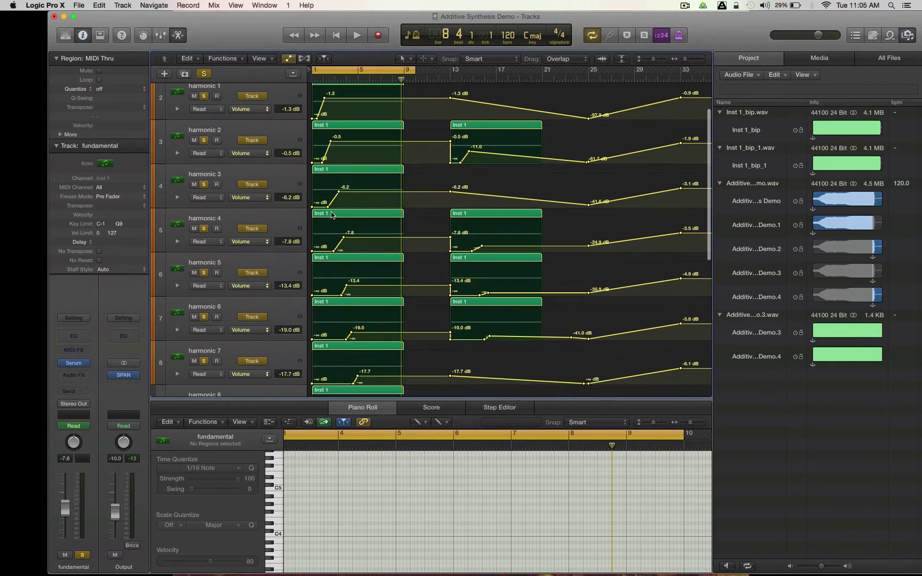
scroll(335, 280, down, 4)
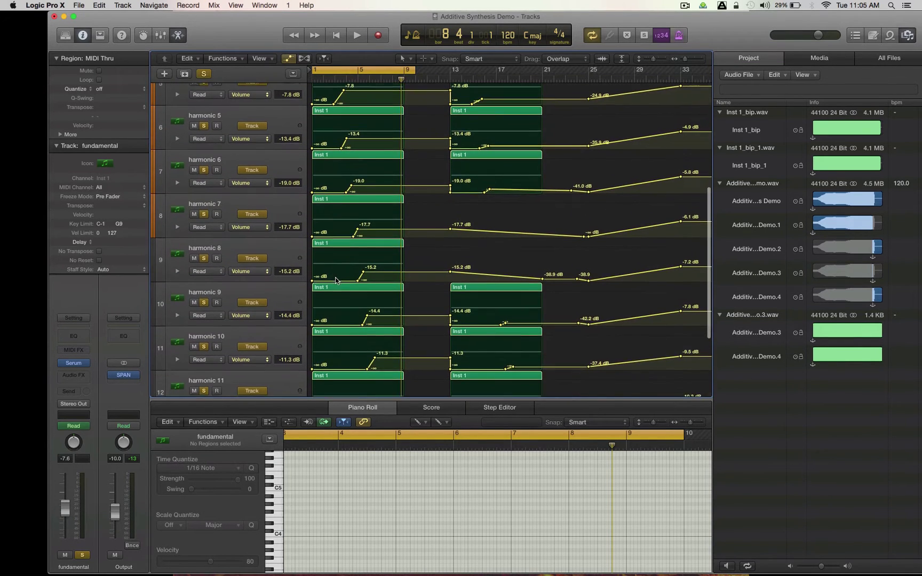
click(377, 80)
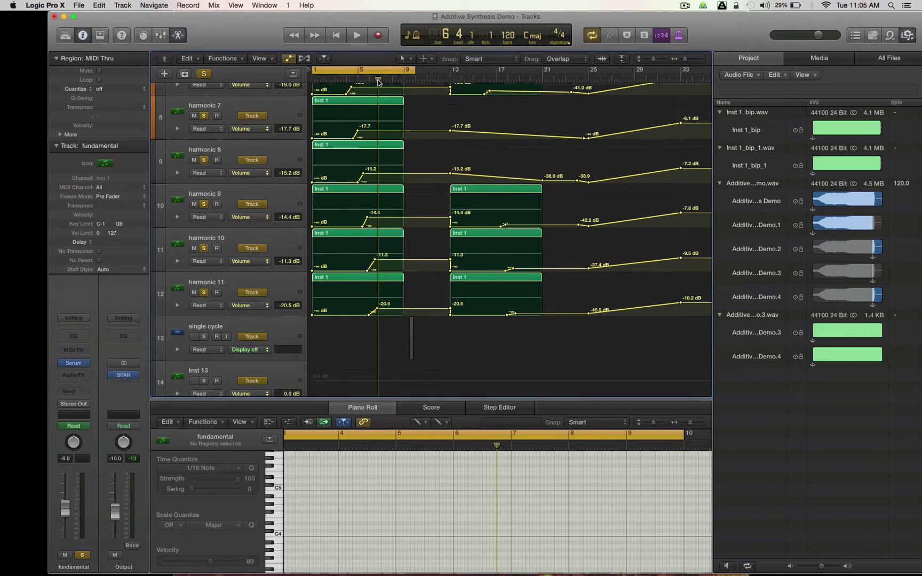
click(324, 58)
key(a)
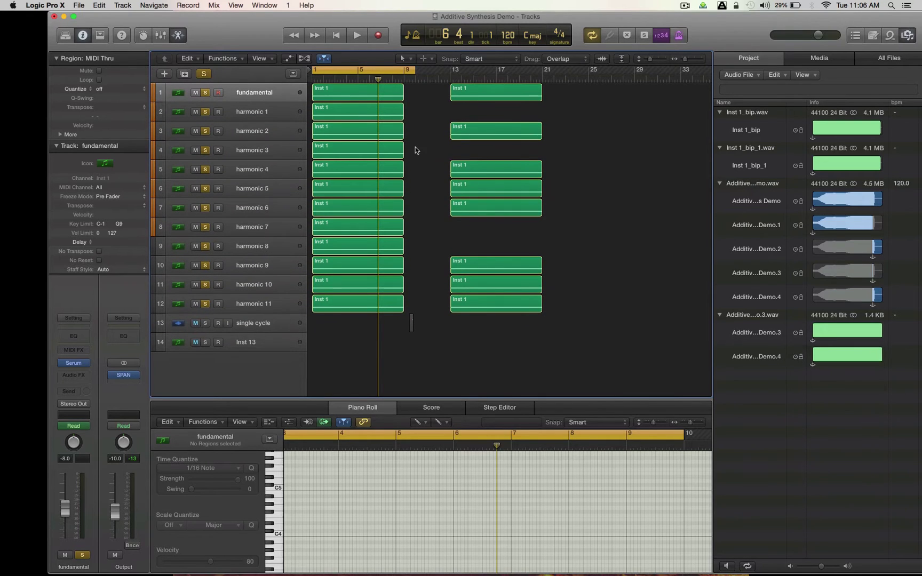
Play the soloed harmonic tracks from the project start, stop, then unsolo every track.
key(Return)
key(space)
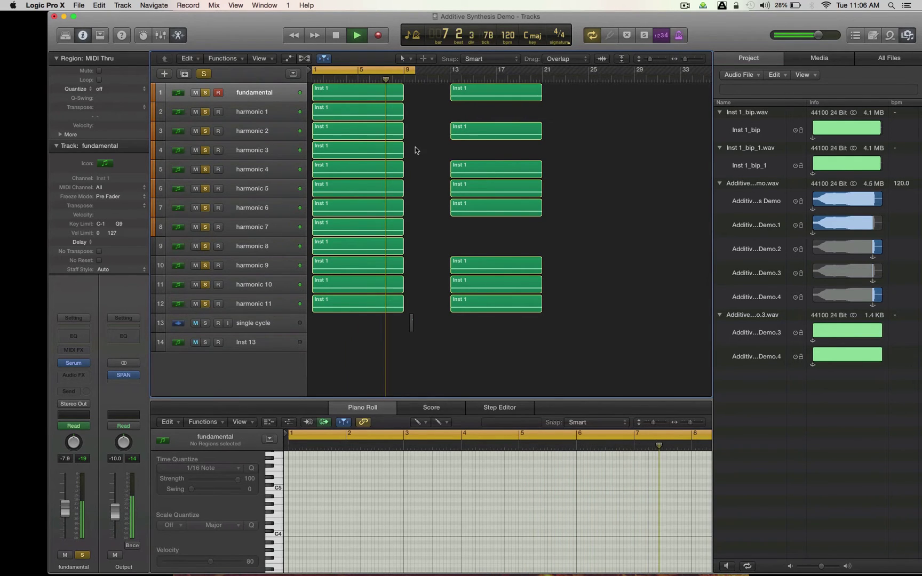
key(space)
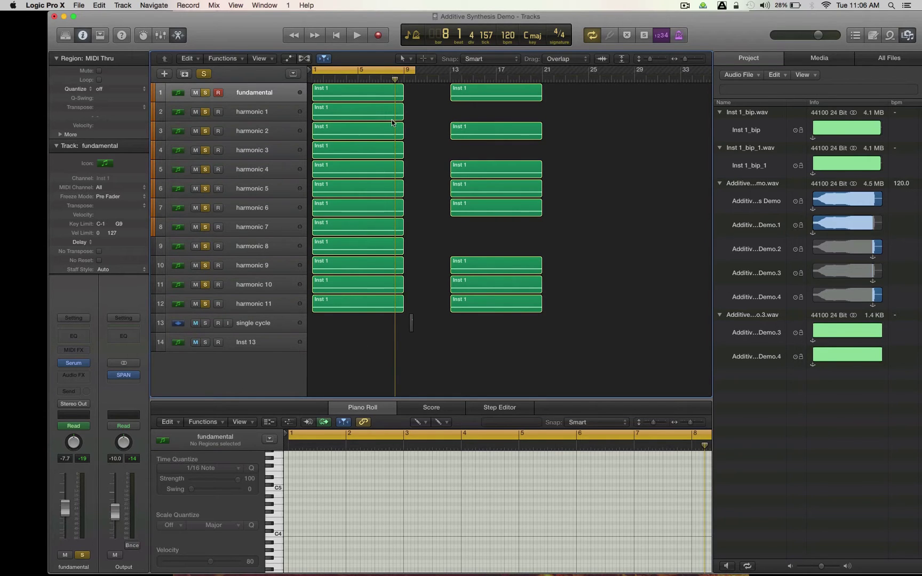
click(205, 75)
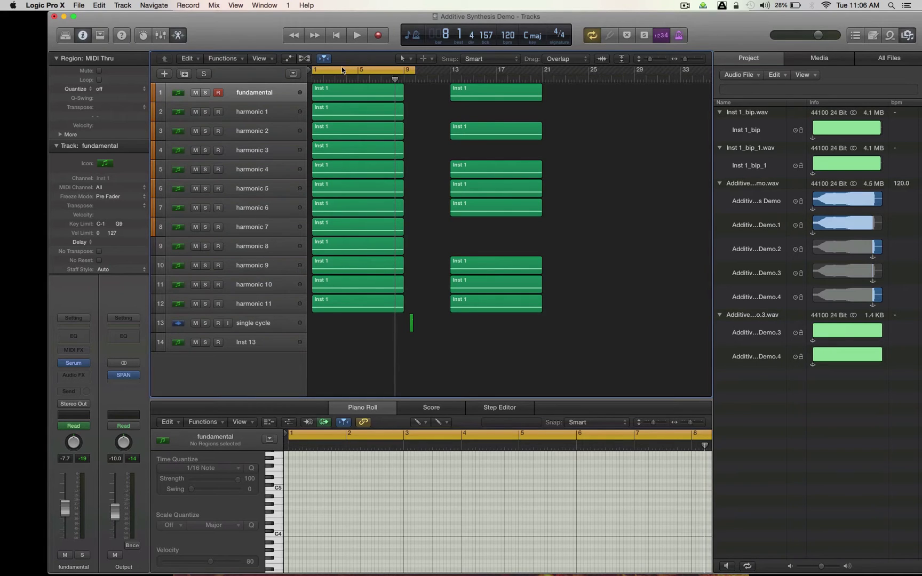
Select the twelve harmonic regions, set a one-bar cycle on bar 8, and trim the regions to start there.
drag(381, 318, 388, 95)
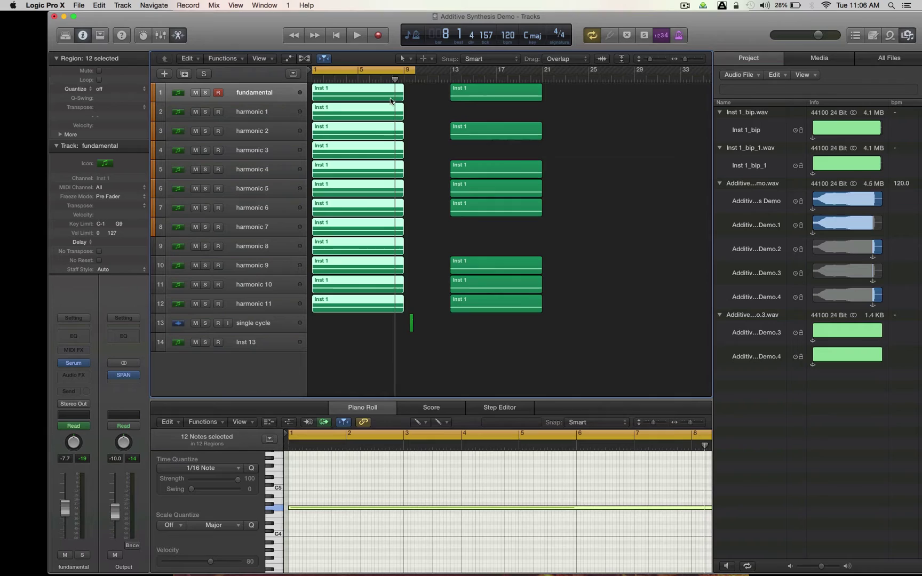
click(394, 73)
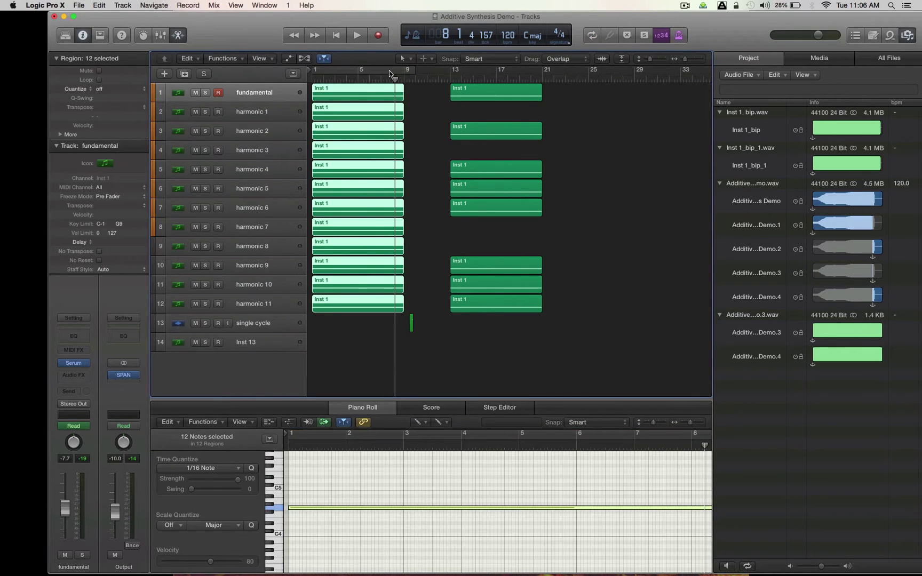
drag(389, 73, 402, 73)
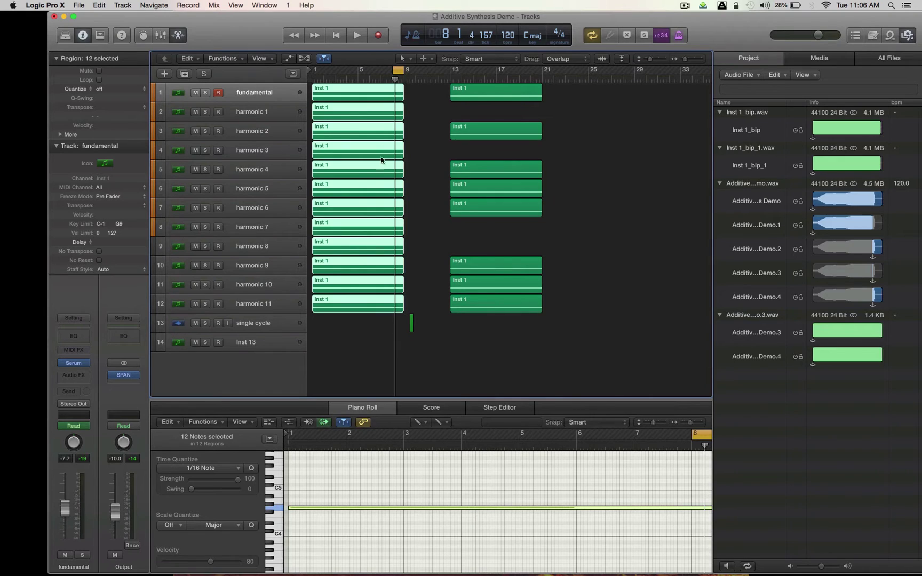
drag(314, 310, 390, 309)
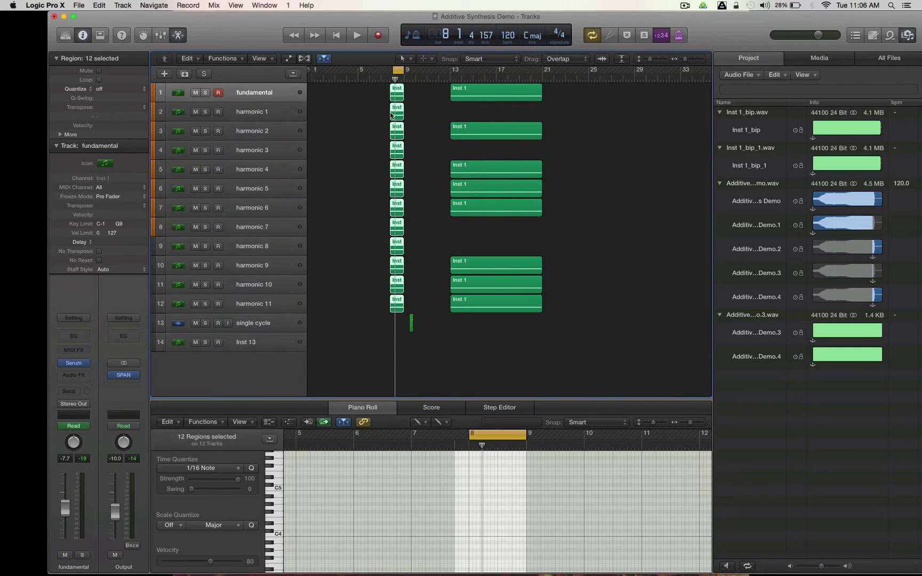
Move the cycle range to bar 9, then to just past 9.3, zooming in on bars 8–9.
drag(399, 74, 410, 75)
click(413, 341)
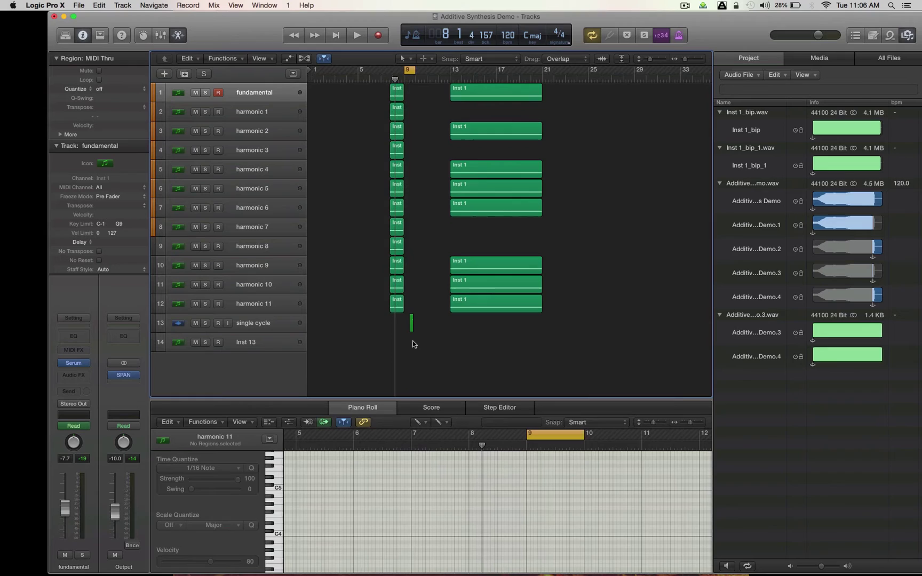
key(super+Right)
key(super+Right)
key(super+Right)
key(super+Right)
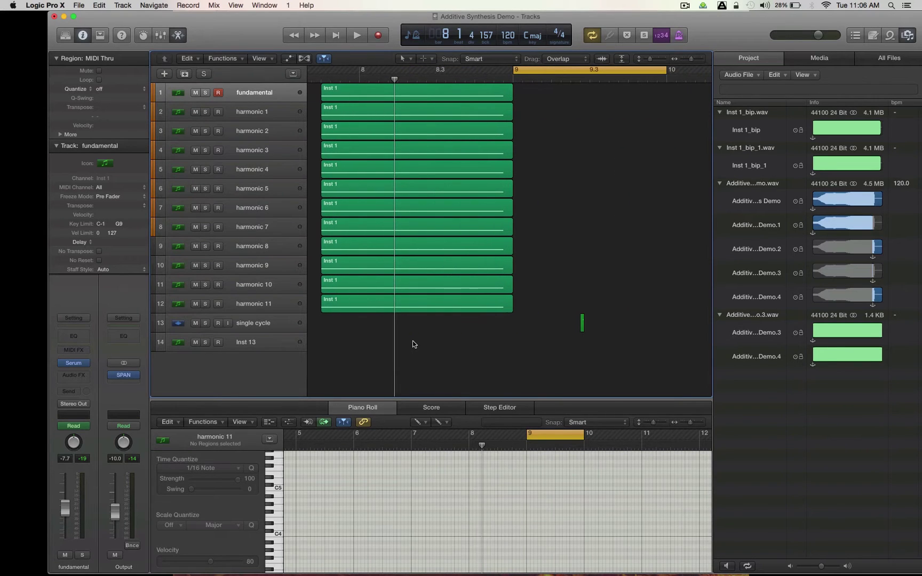
drag(547, 68, 613, 74)
Play the cycled section and select the single-cycle audio region.
key(super+Right)
key(super+Right)
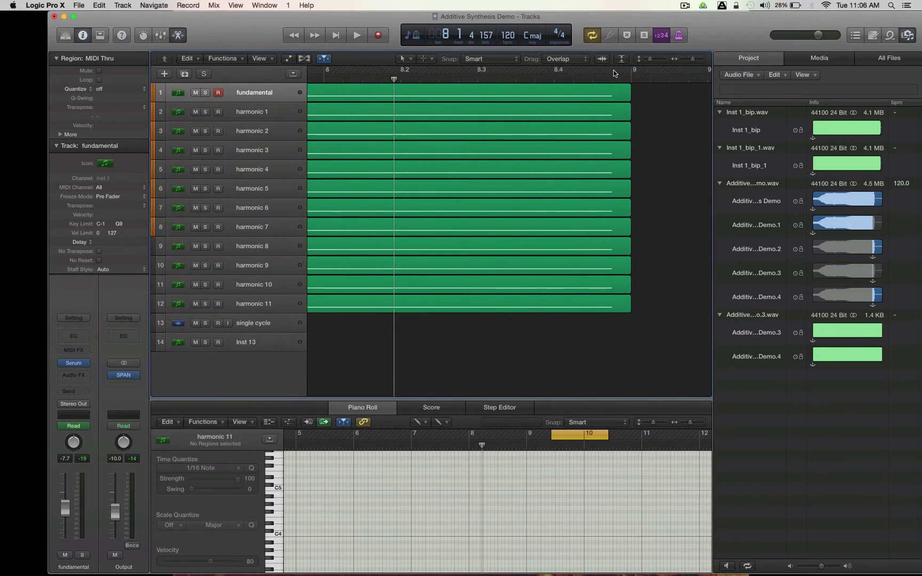
key(space)
key(super+Right)
key(super+Right)
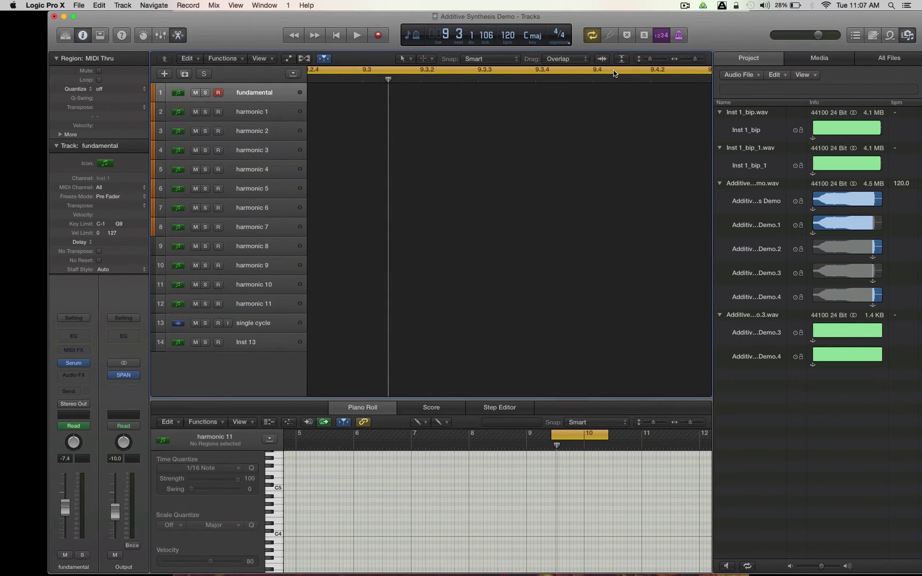
scroll(507, 240, left, 5)
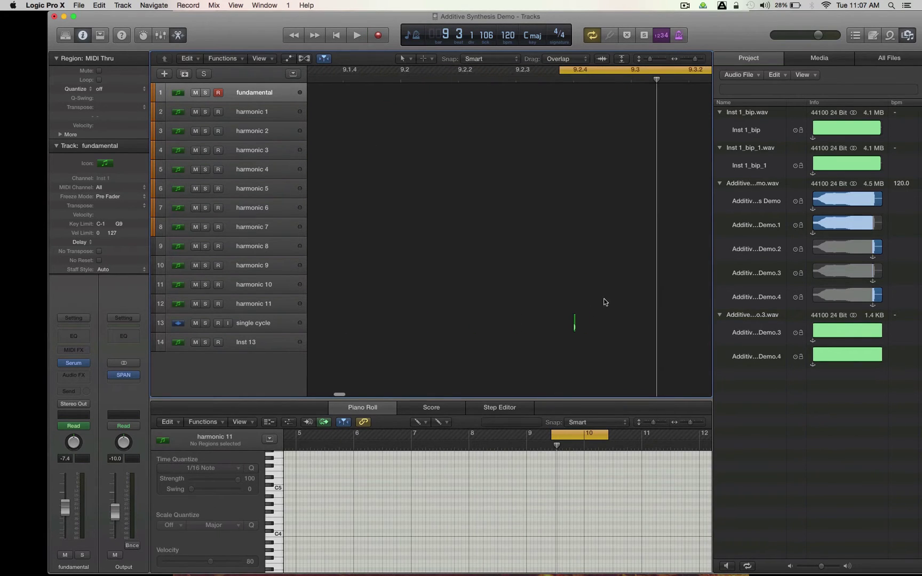
key(super+a)
Zoom out on the single-cycle region, shrink track heights twice, and select the Inst 13 track.
key(z)
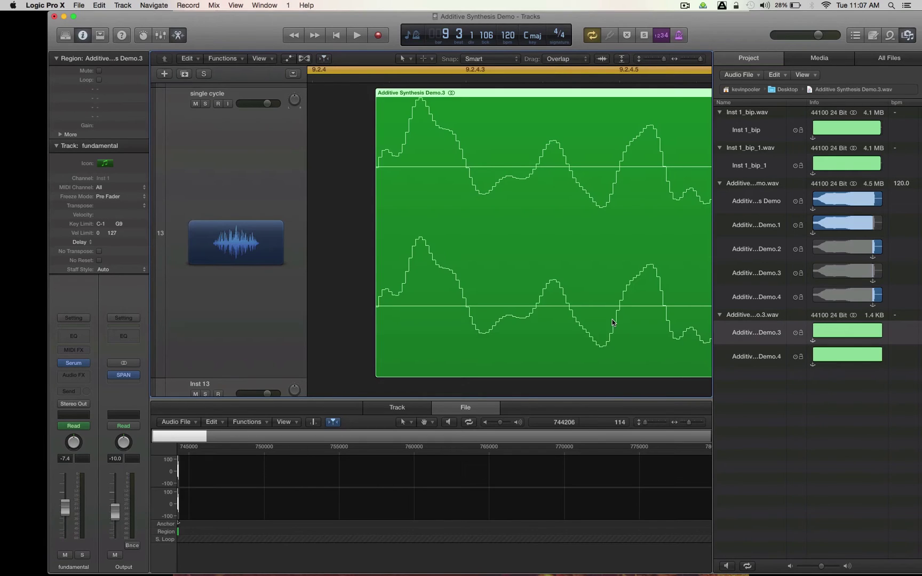
key(super+Left)
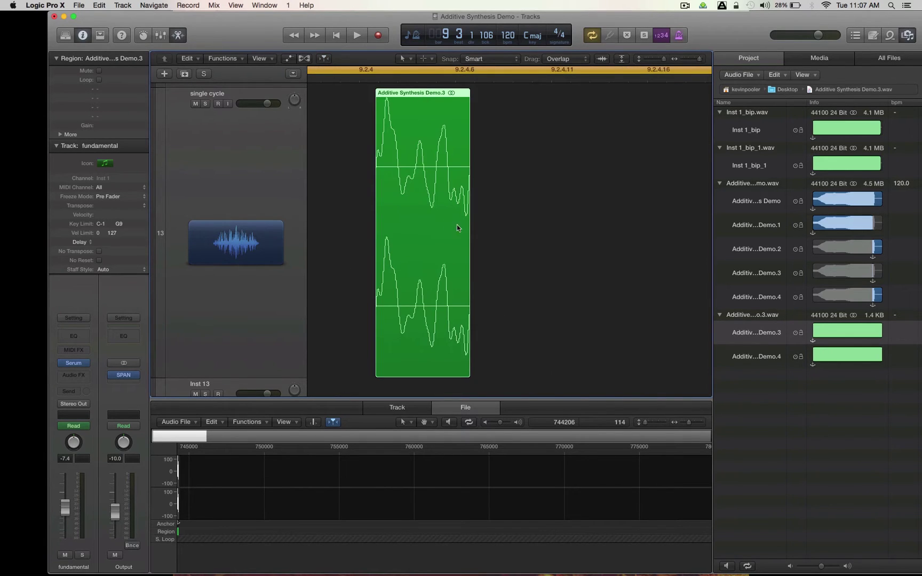
click(342, 168)
click(405, 179)
key(super+Up)
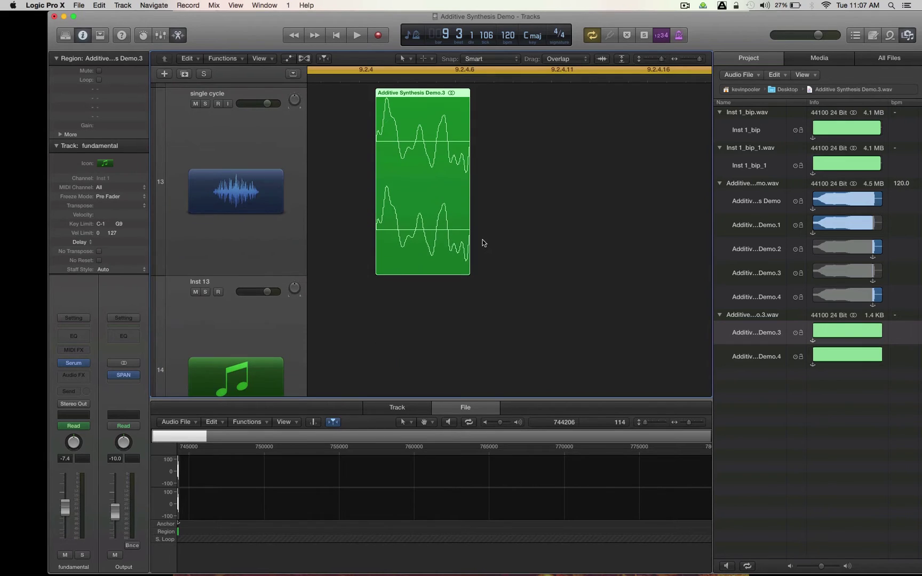
key(super+Up)
key(super+Up)
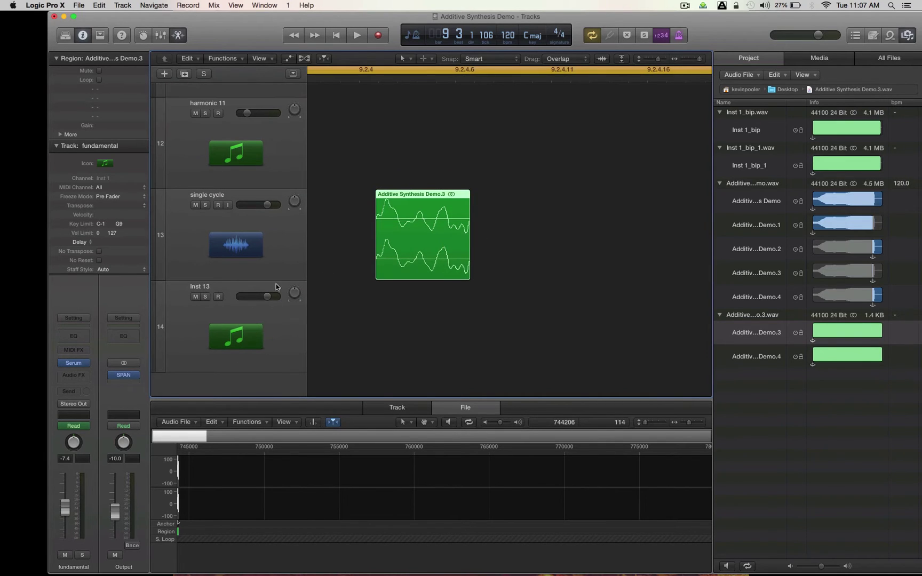
click(231, 322)
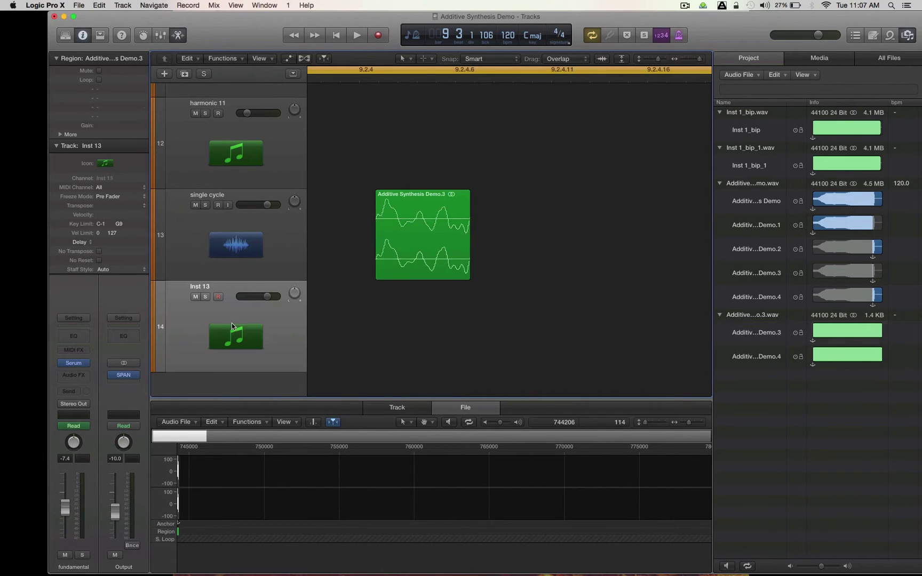
Open Serum on Inst 13, move its window left, and switch off oscillator B.
click(75, 365)
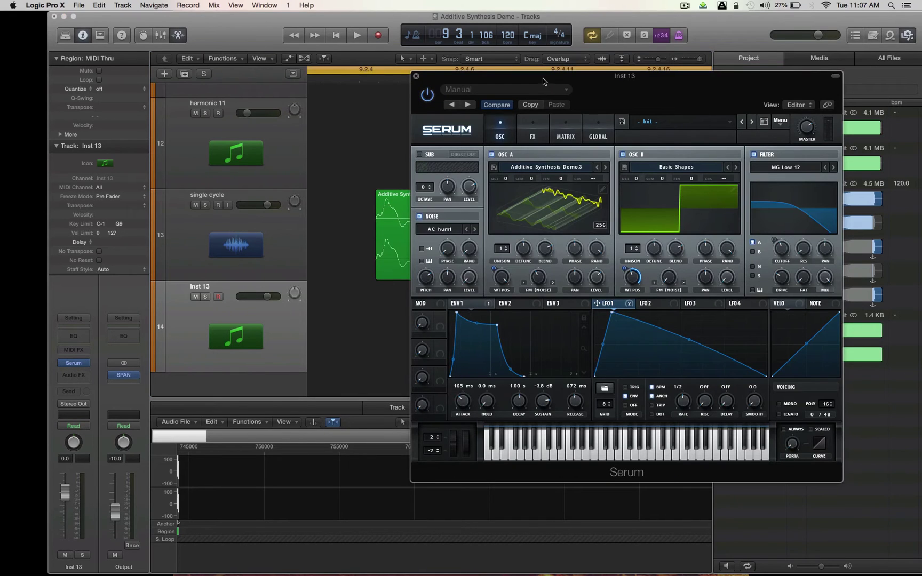
drag(542, 78, 474, 93)
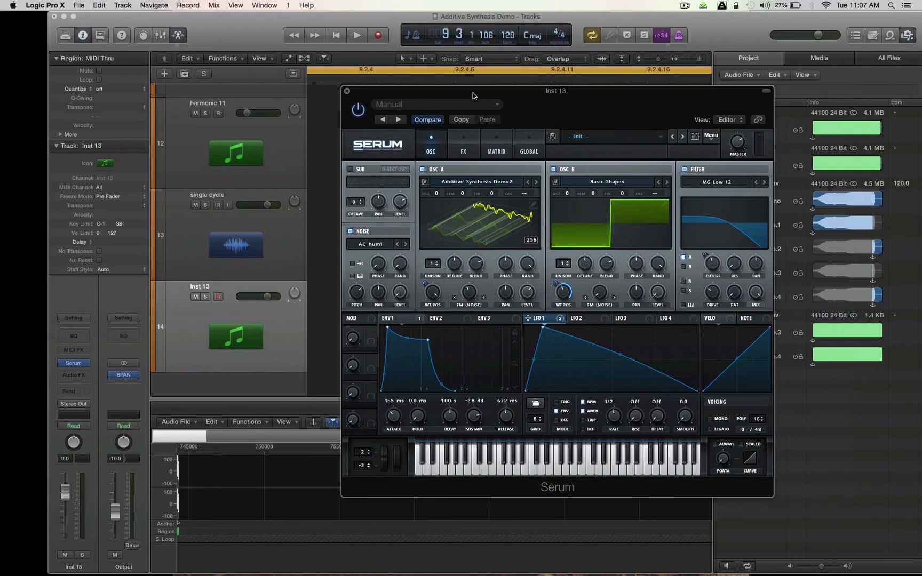
click(554, 169)
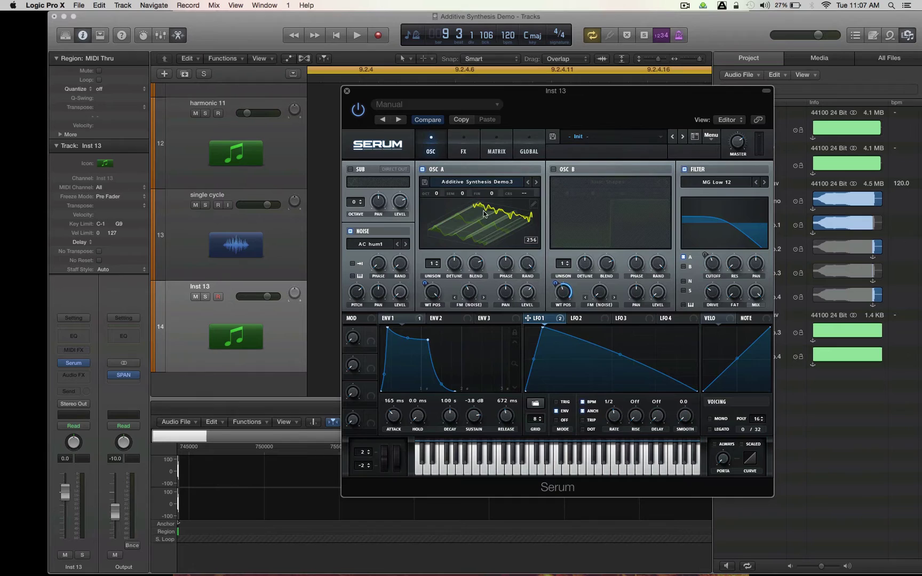
In oscillator A's wavetable editor, lower frame 129's harmonic 4 from 31% to 22%.
click(533, 206)
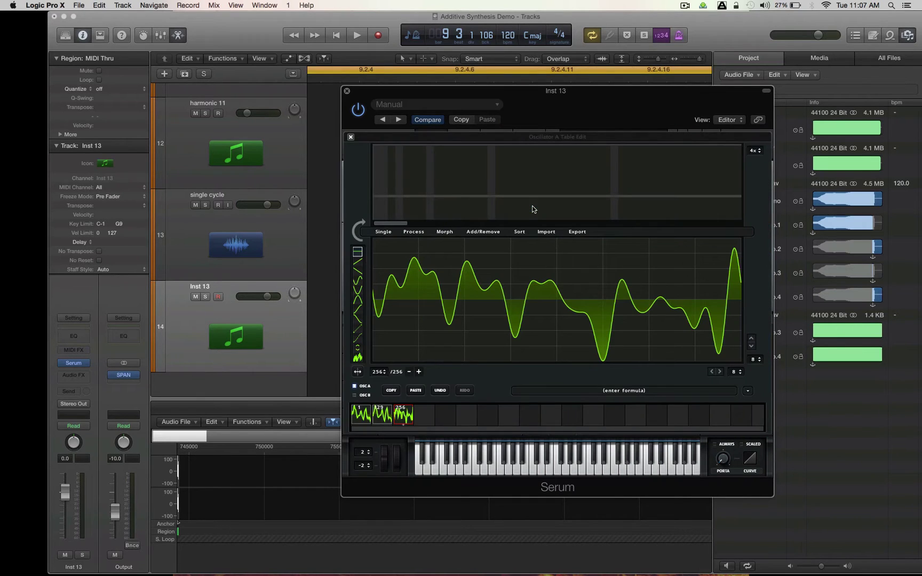
click(357, 418)
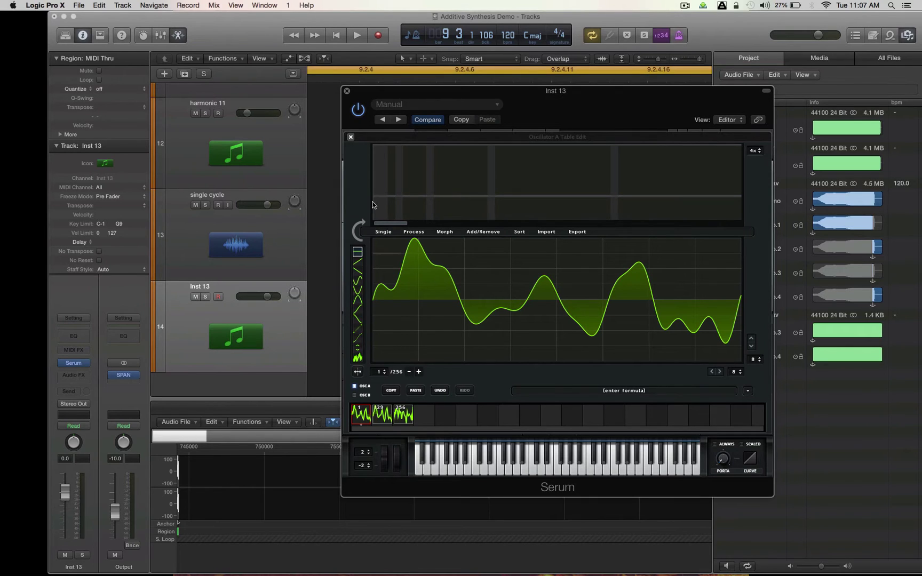
click(381, 415)
click(356, 228)
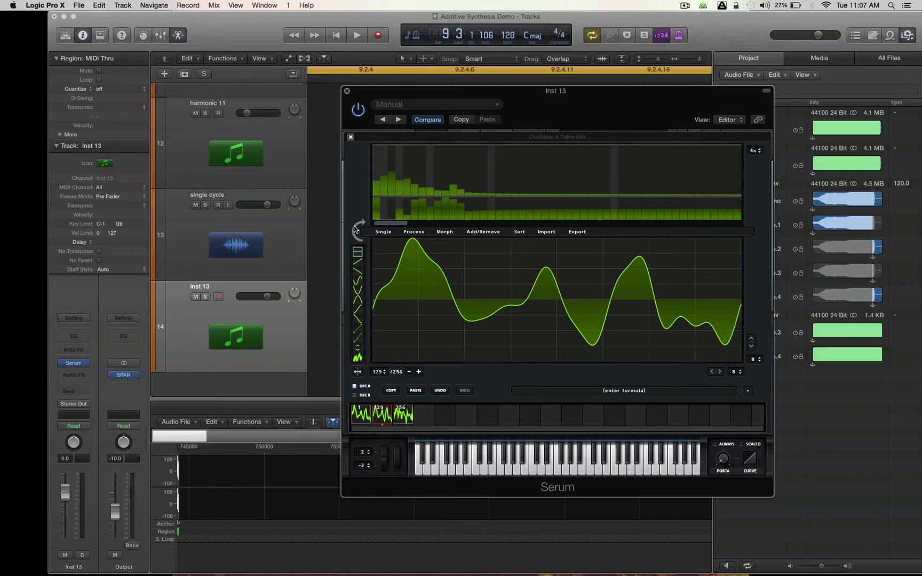
drag(399, 179, 399, 184)
Inspect frame 256's harmonic bins and check the rendered region behind the plugin window.
click(402, 417)
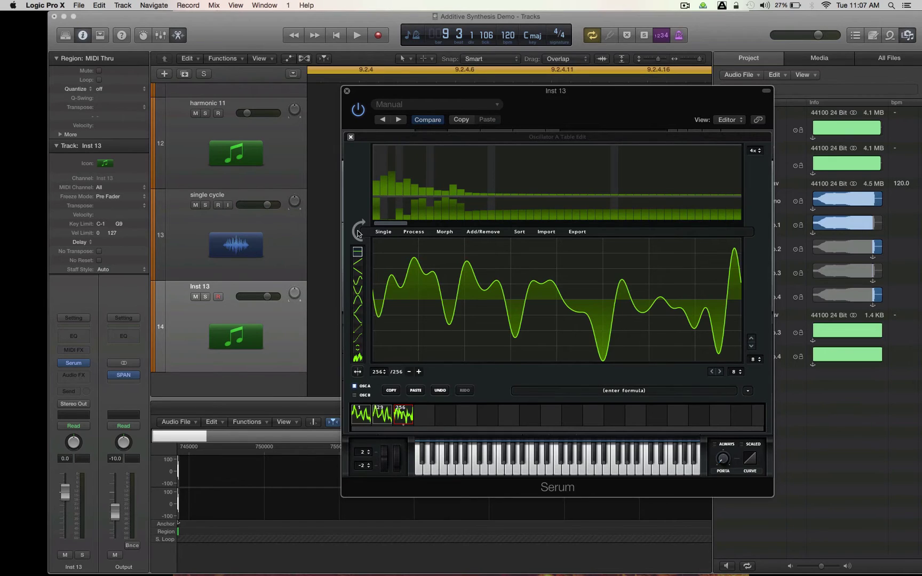
click(357, 232)
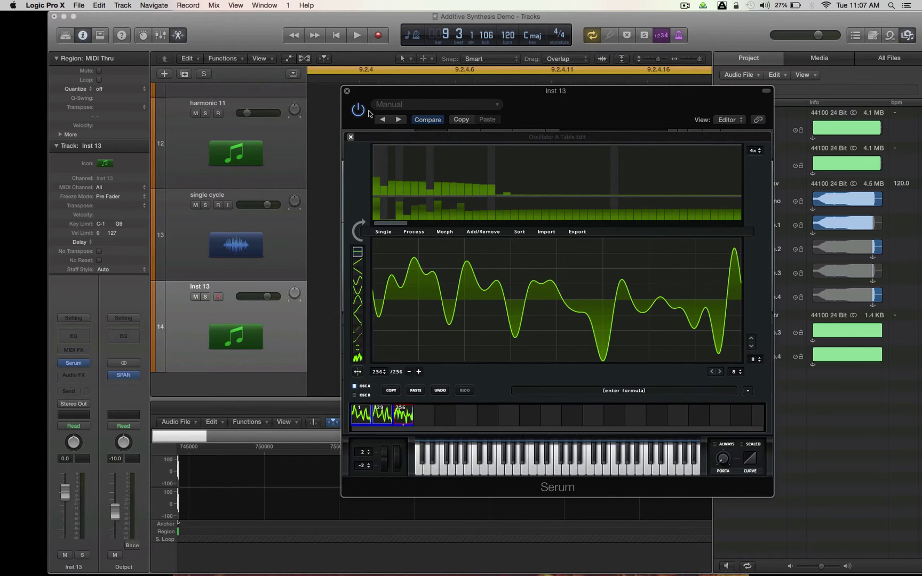
drag(366, 89, 560, 86)
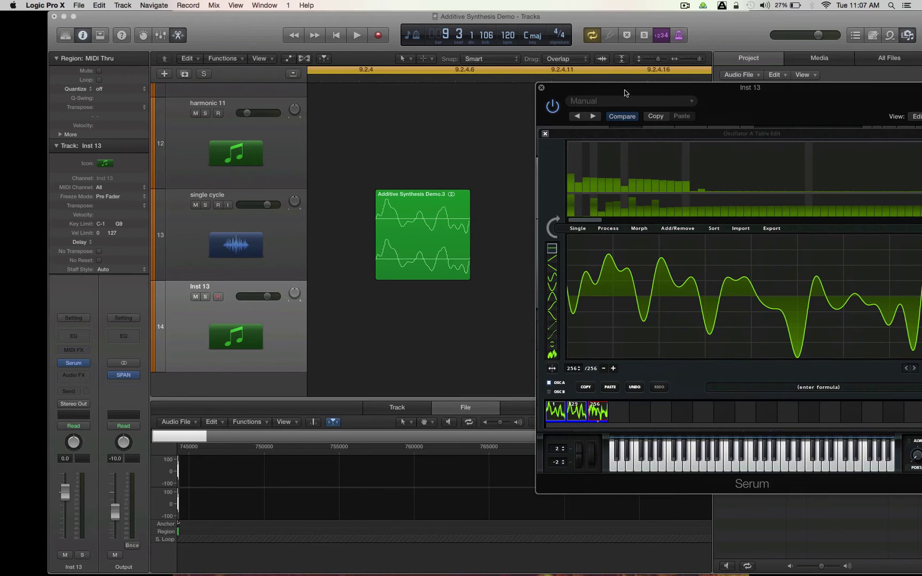
drag(625, 93, 442, 46)
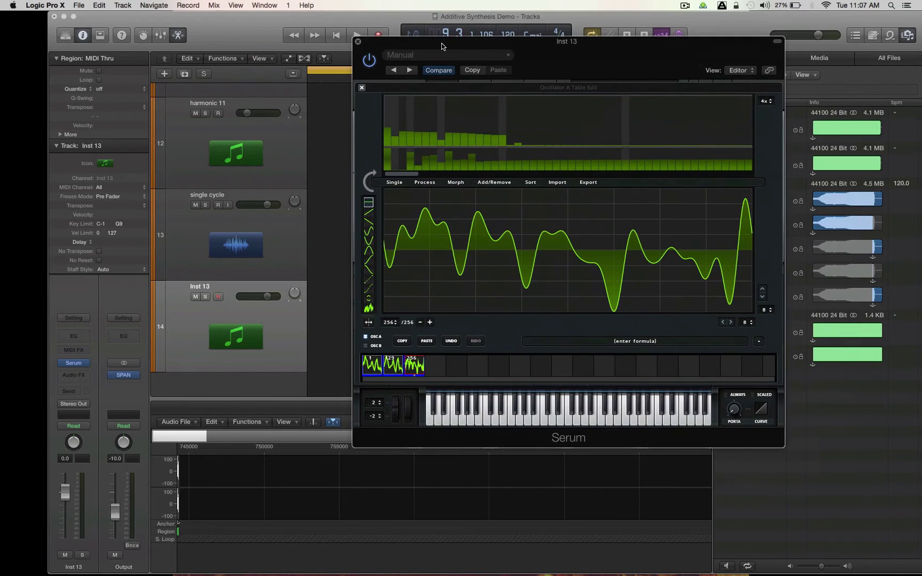
Set oscillator A's wavetable position to frame 172, and view the Morph options without applying any.
click(360, 88)
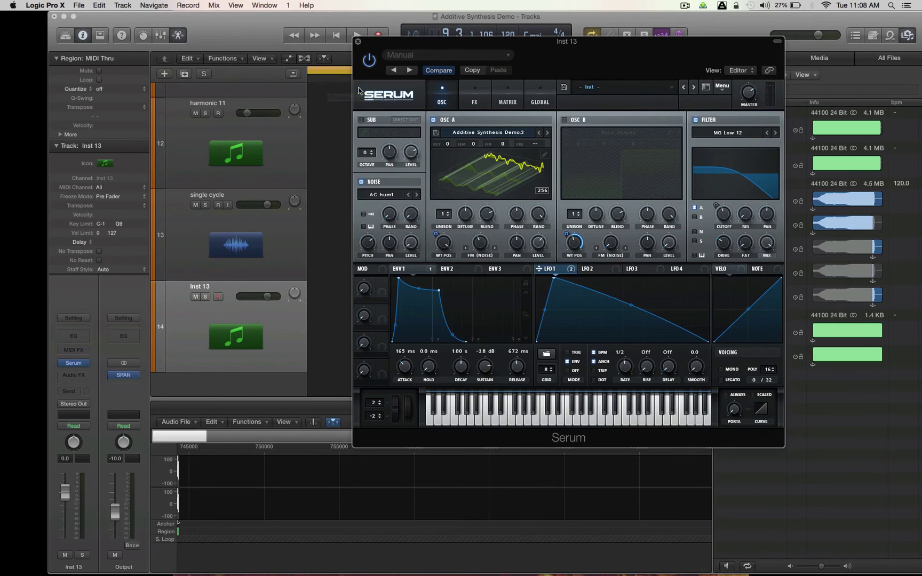
drag(449, 243, 439, 269)
click(544, 154)
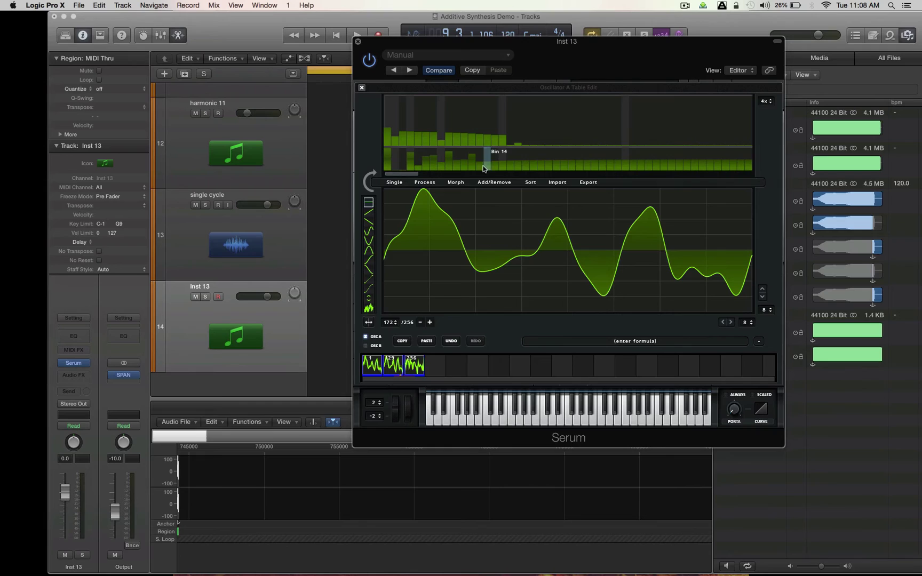
click(457, 182)
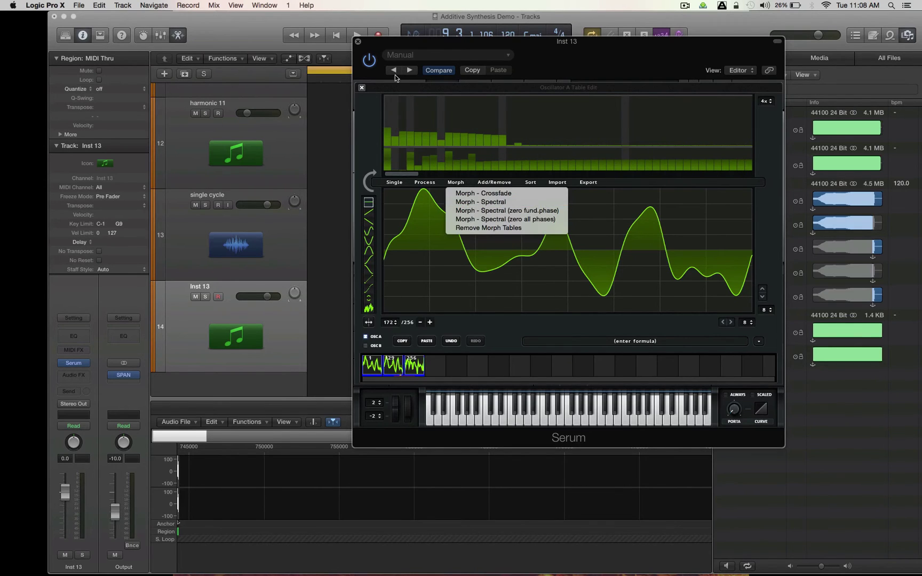
click(363, 90)
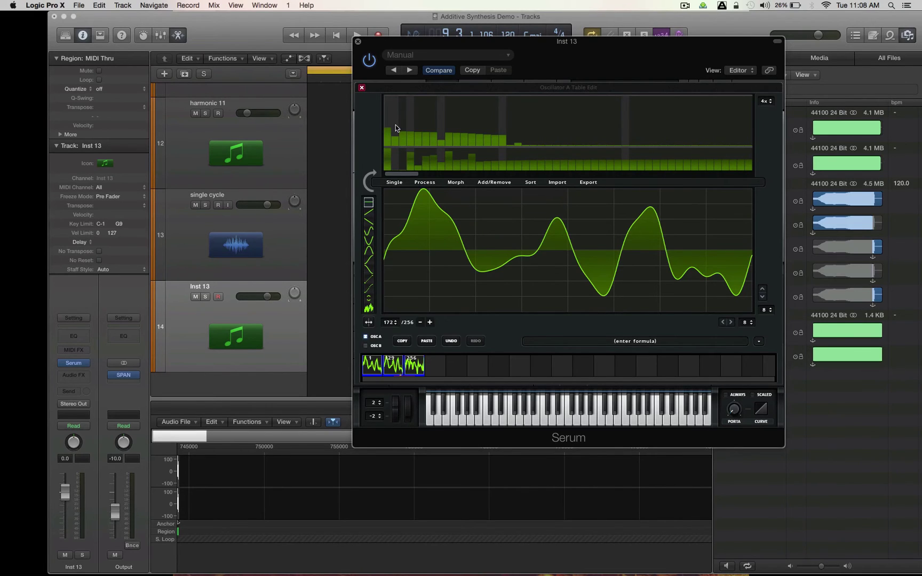
key(Escape)
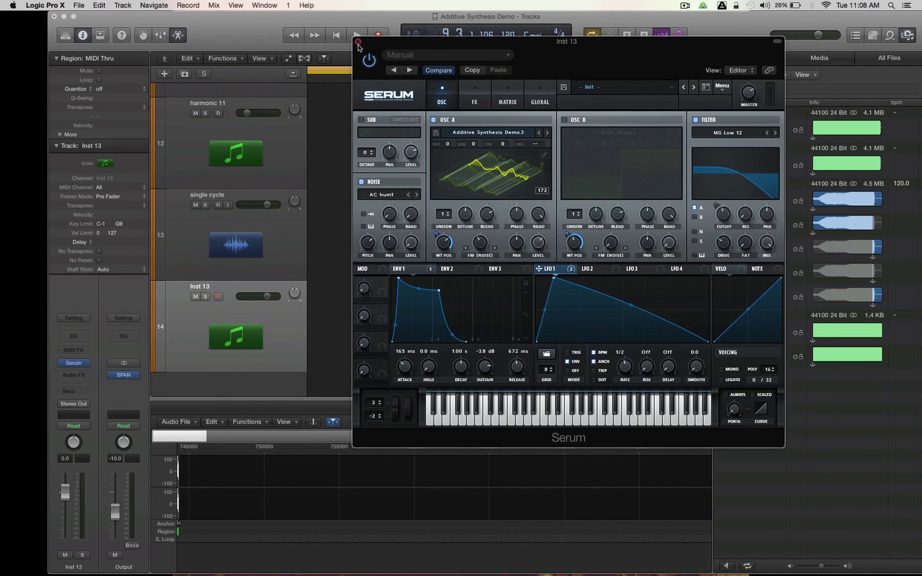
Remove all modulators from oscillator B's wavetable position and lower oscillator A's to 143.
drag(444, 248, 442, 238)
right_click(574, 244)
click(603, 281)
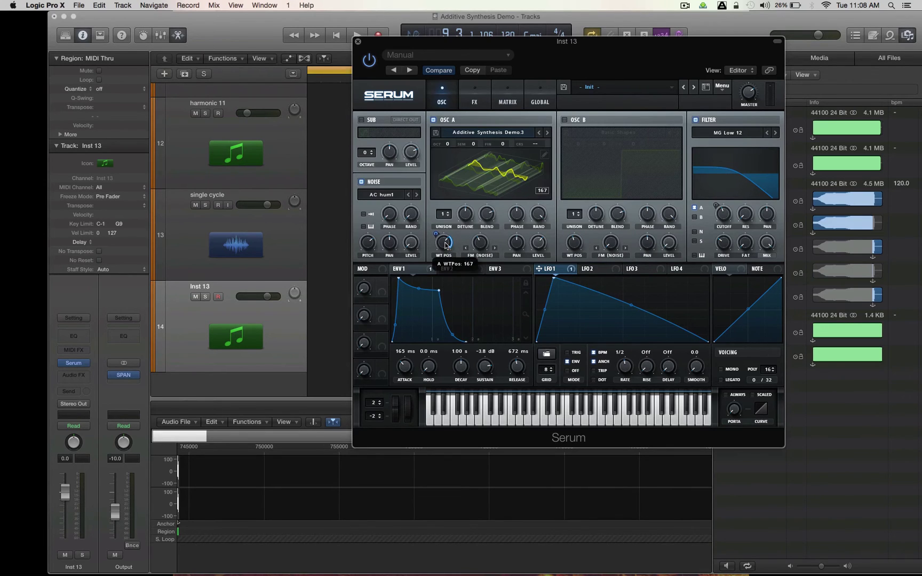
drag(446, 246, 442, 251)
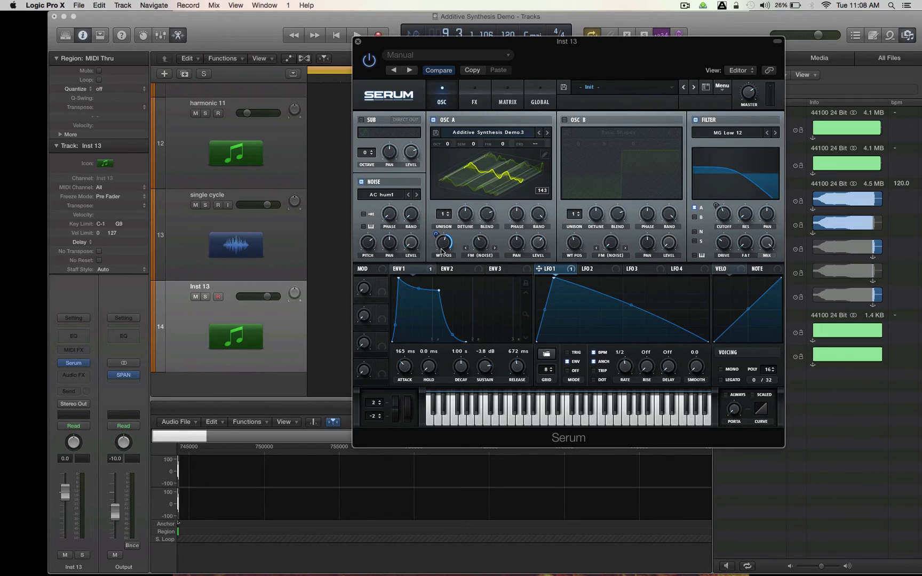
Review what envelope 1 and LFO 1 modulate.
click(398, 270)
click(550, 271)
click(421, 270)
Review Serum's FX rack, checking the Distortion Drive and EQ Gain knobs.
click(474, 96)
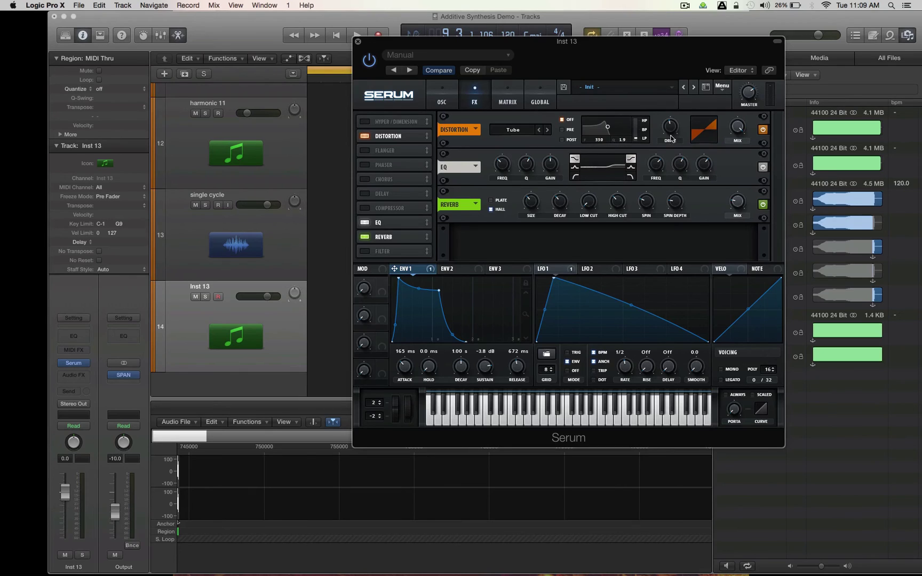
mouse_move(674, 134)
mouse_move(707, 167)
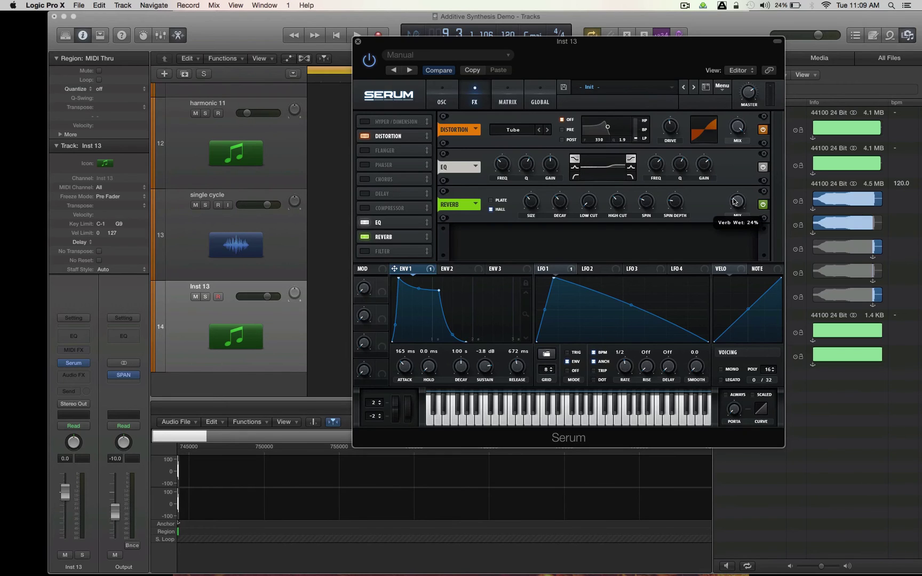
Close Serum, zoom out to tracks 10–14, and open Musical Typing for Inst 13.
click(358, 42)
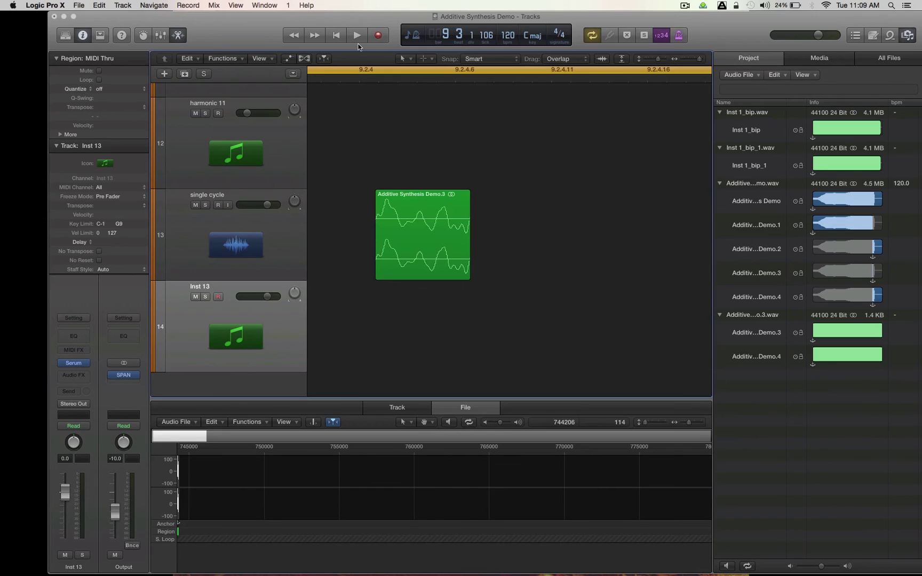
key(z)
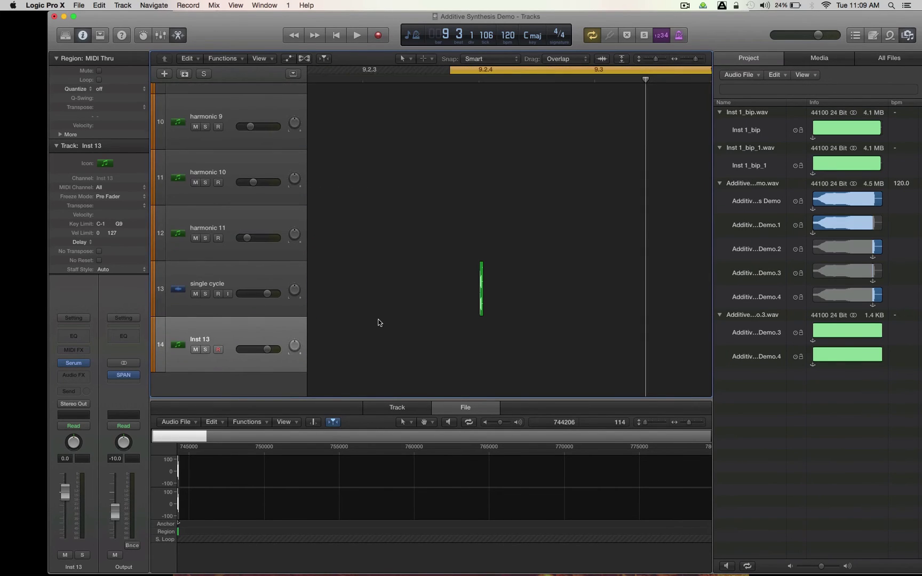
key(super+k)
Audition the Inst 13 patch with a run of notes in the C3 octave.
key(h)
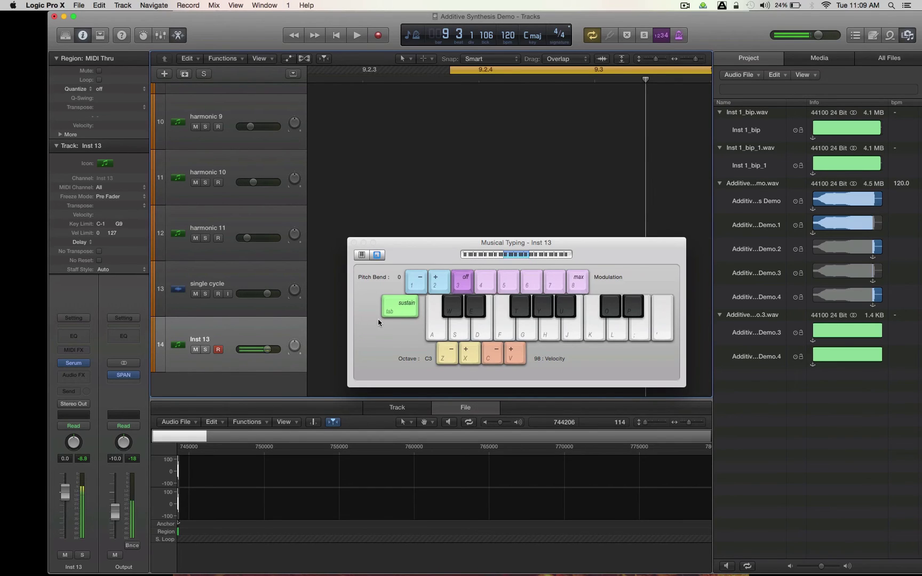
key(k)
key(l)
key(h)
key(k)
key(semicolon)
key(l)
key(h)
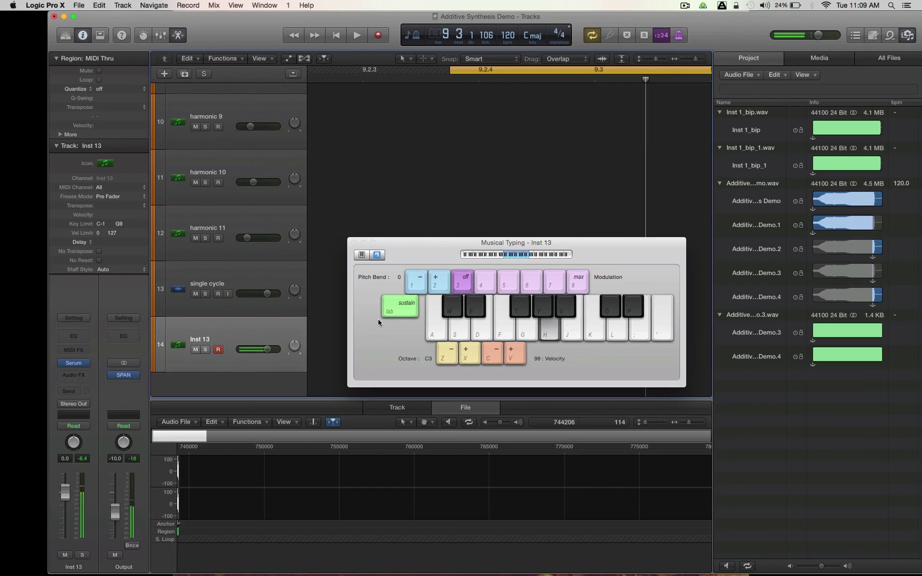
key(k)
key(h)
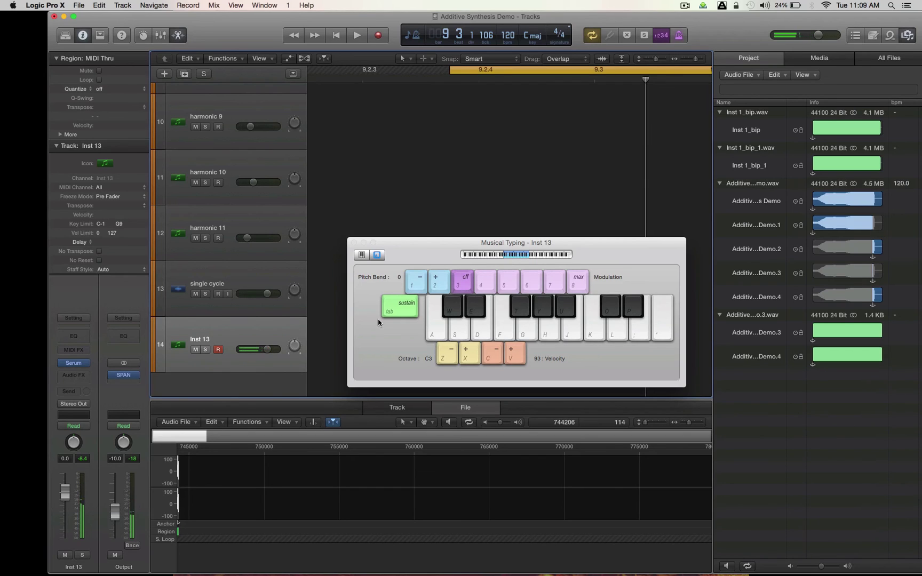
Play notes at C4 and C2 with velocity 93, then return the keyboard to C3.
key(x)
key(c)
key(h)
key(l)
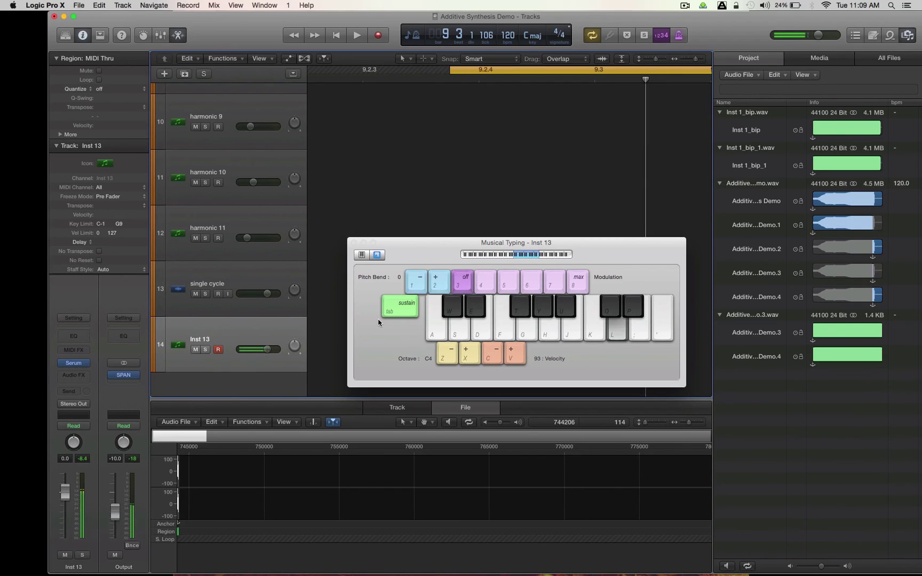
key(z)
key(h)
key(z)
key(k)
key(l)
key(x)
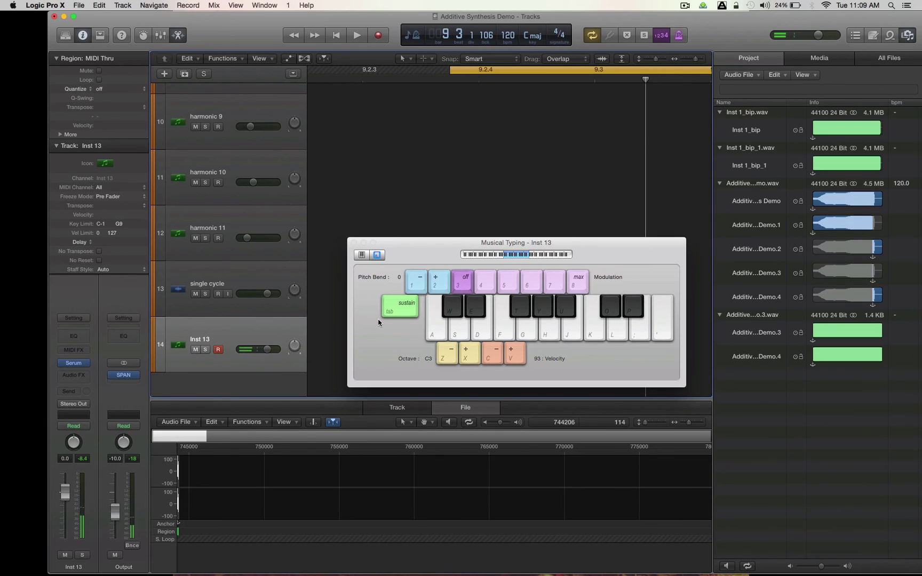
Reopen Serum on Inst 13, raise oscillator A's warp from 40% to 67%, and set wavetable position to 3.
click(78, 364)
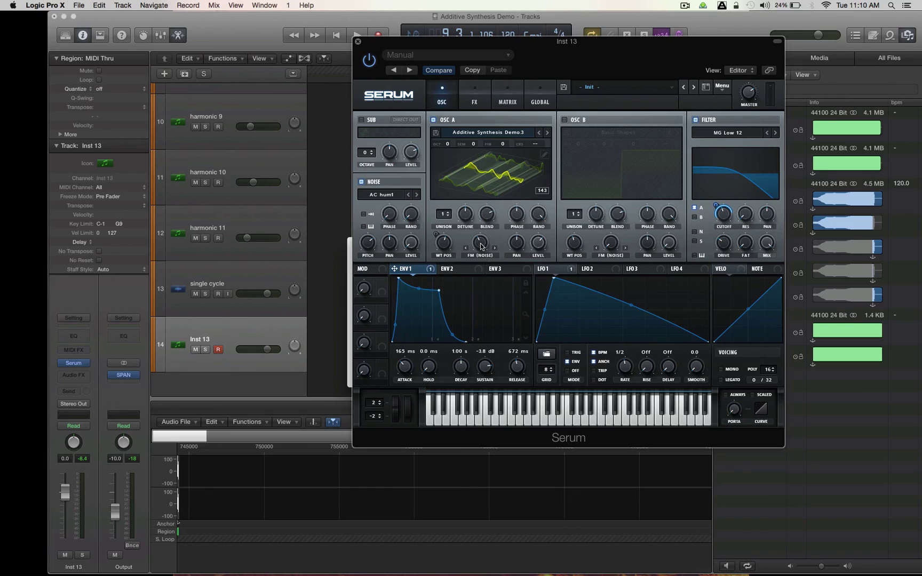
mouse_move(480, 245)
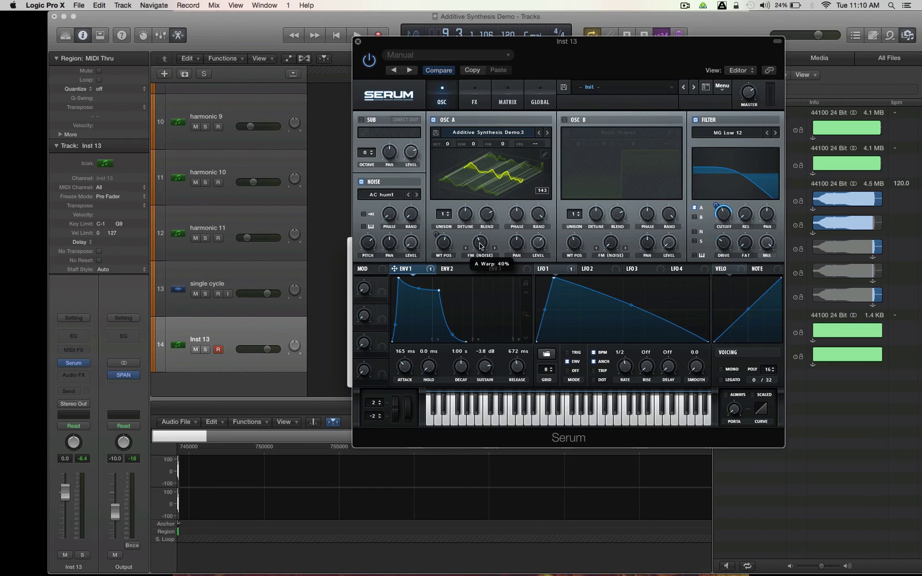
drag(481, 245, 478, 219)
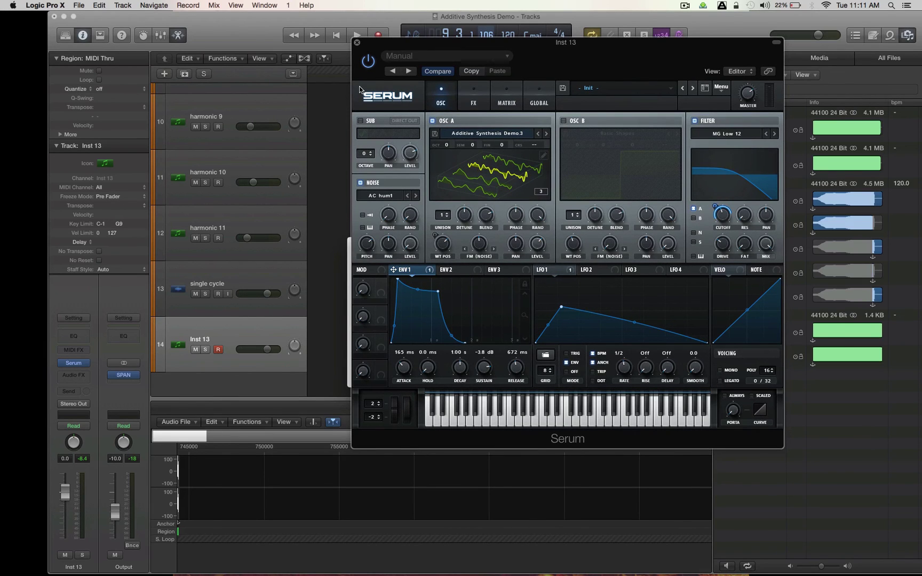
scroll(318, 183, up, 10)
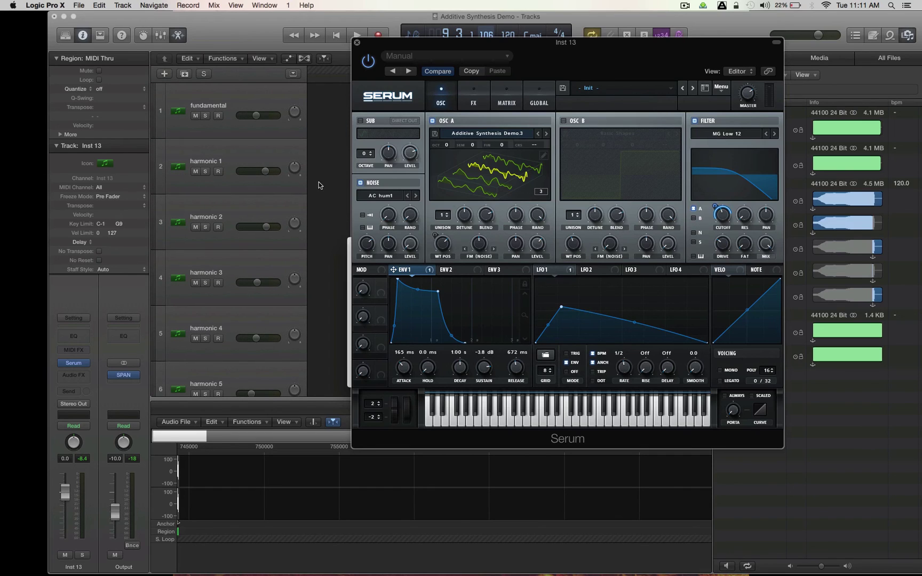
Close the Serum plugin window.
click(358, 42)
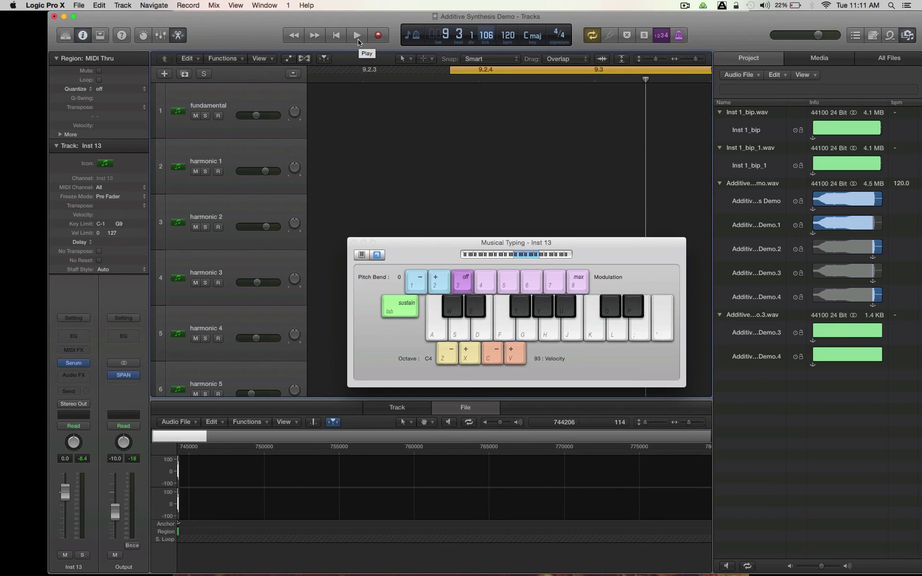